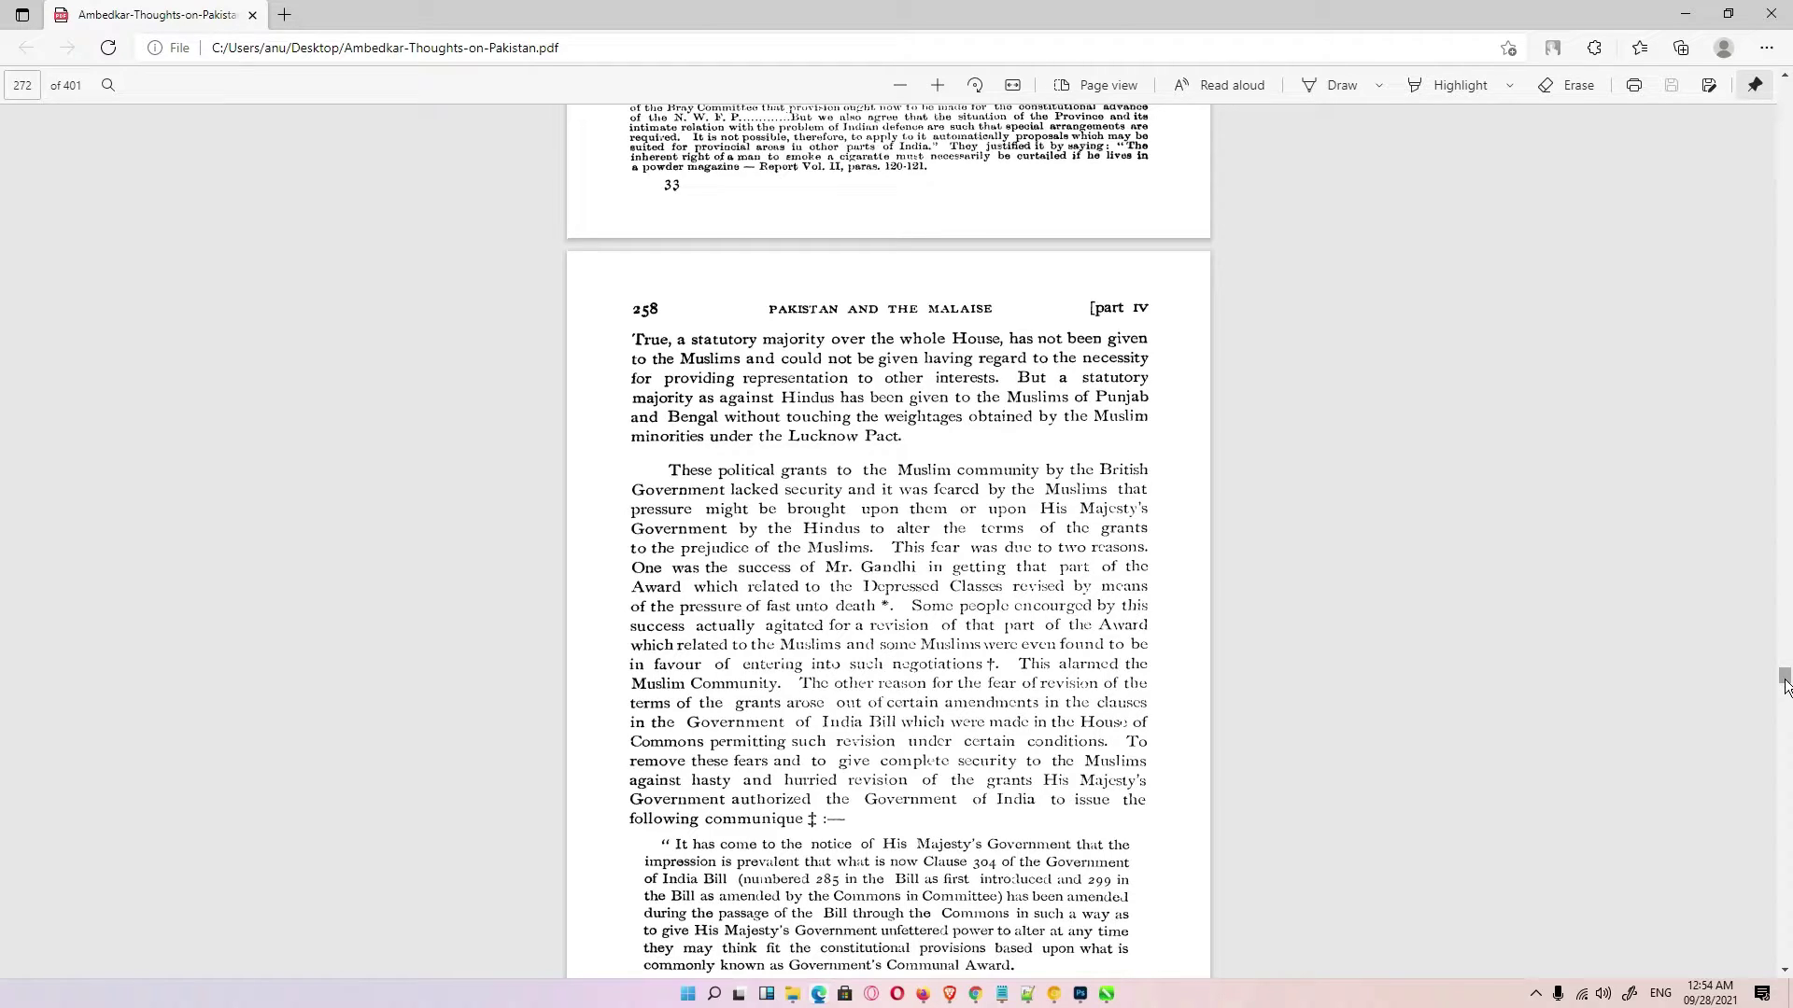
# - Close the Ambedkar-Thoughts-on-Pakistan PDF in Edge, open at page 272, to reveal the desktop
pyautogui.click(1771, 14)
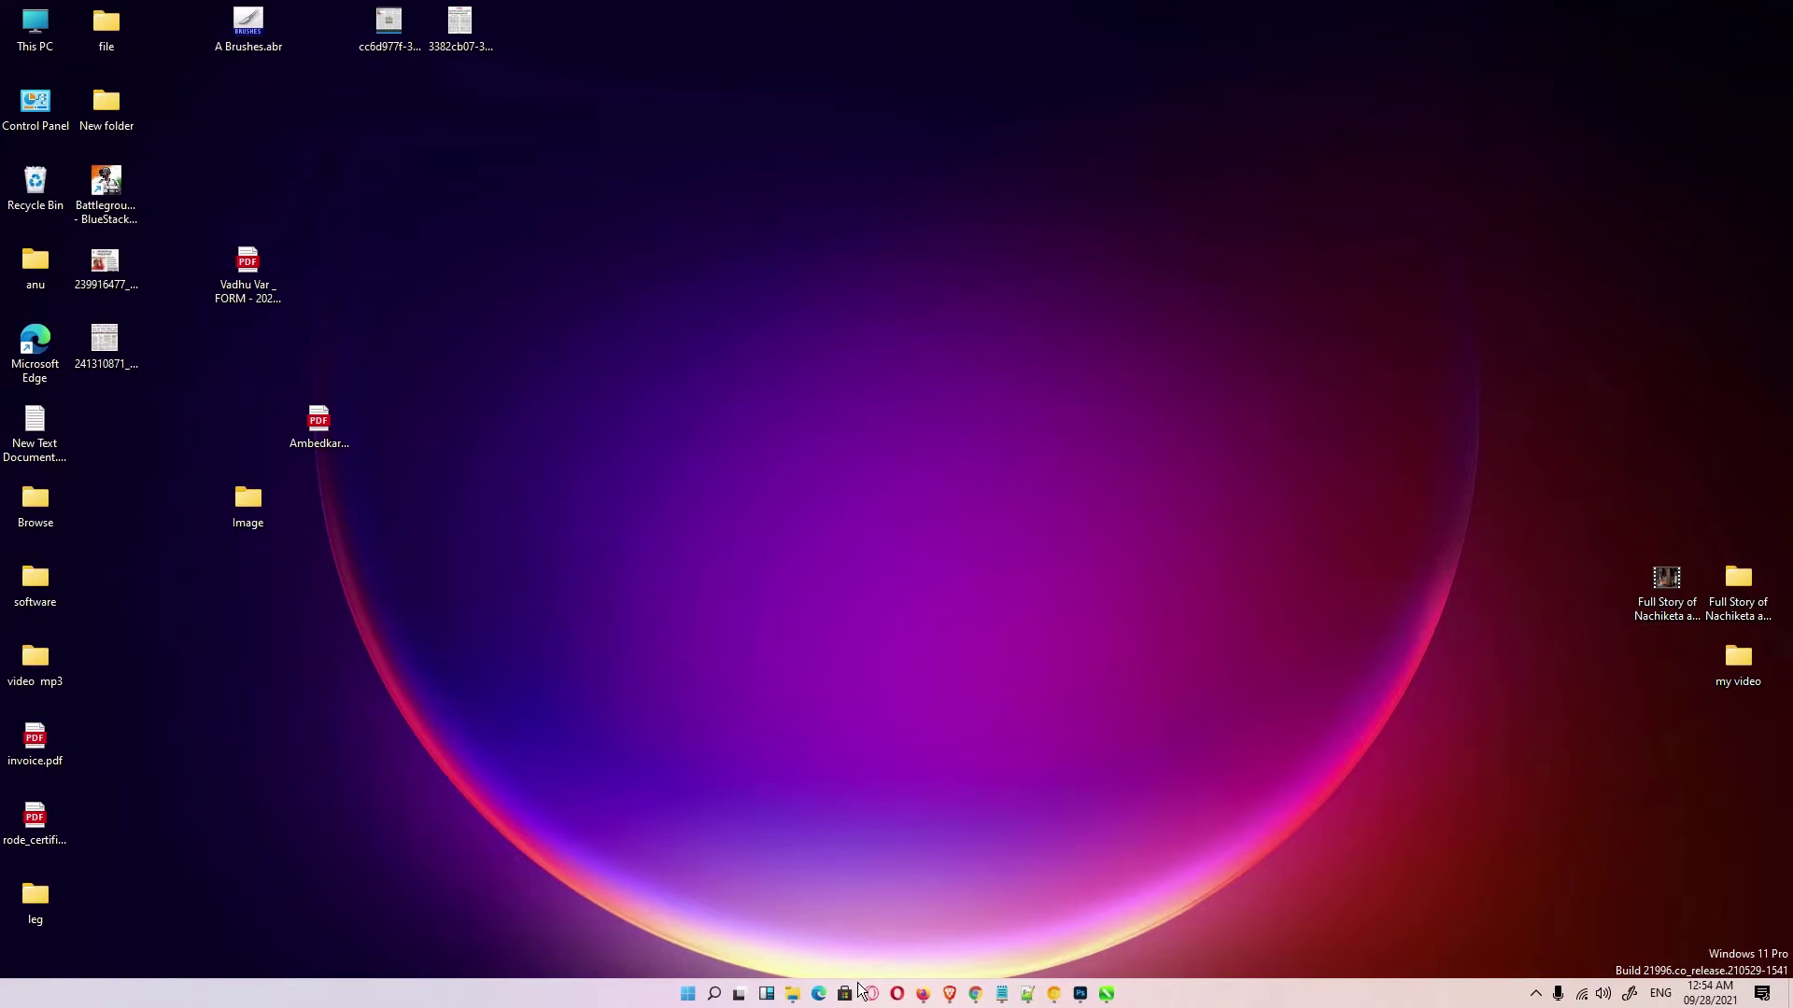
# - Search the maximized Microsoft Store for 'PDF to JPEG' apps
pyautogui.click(844, 995)
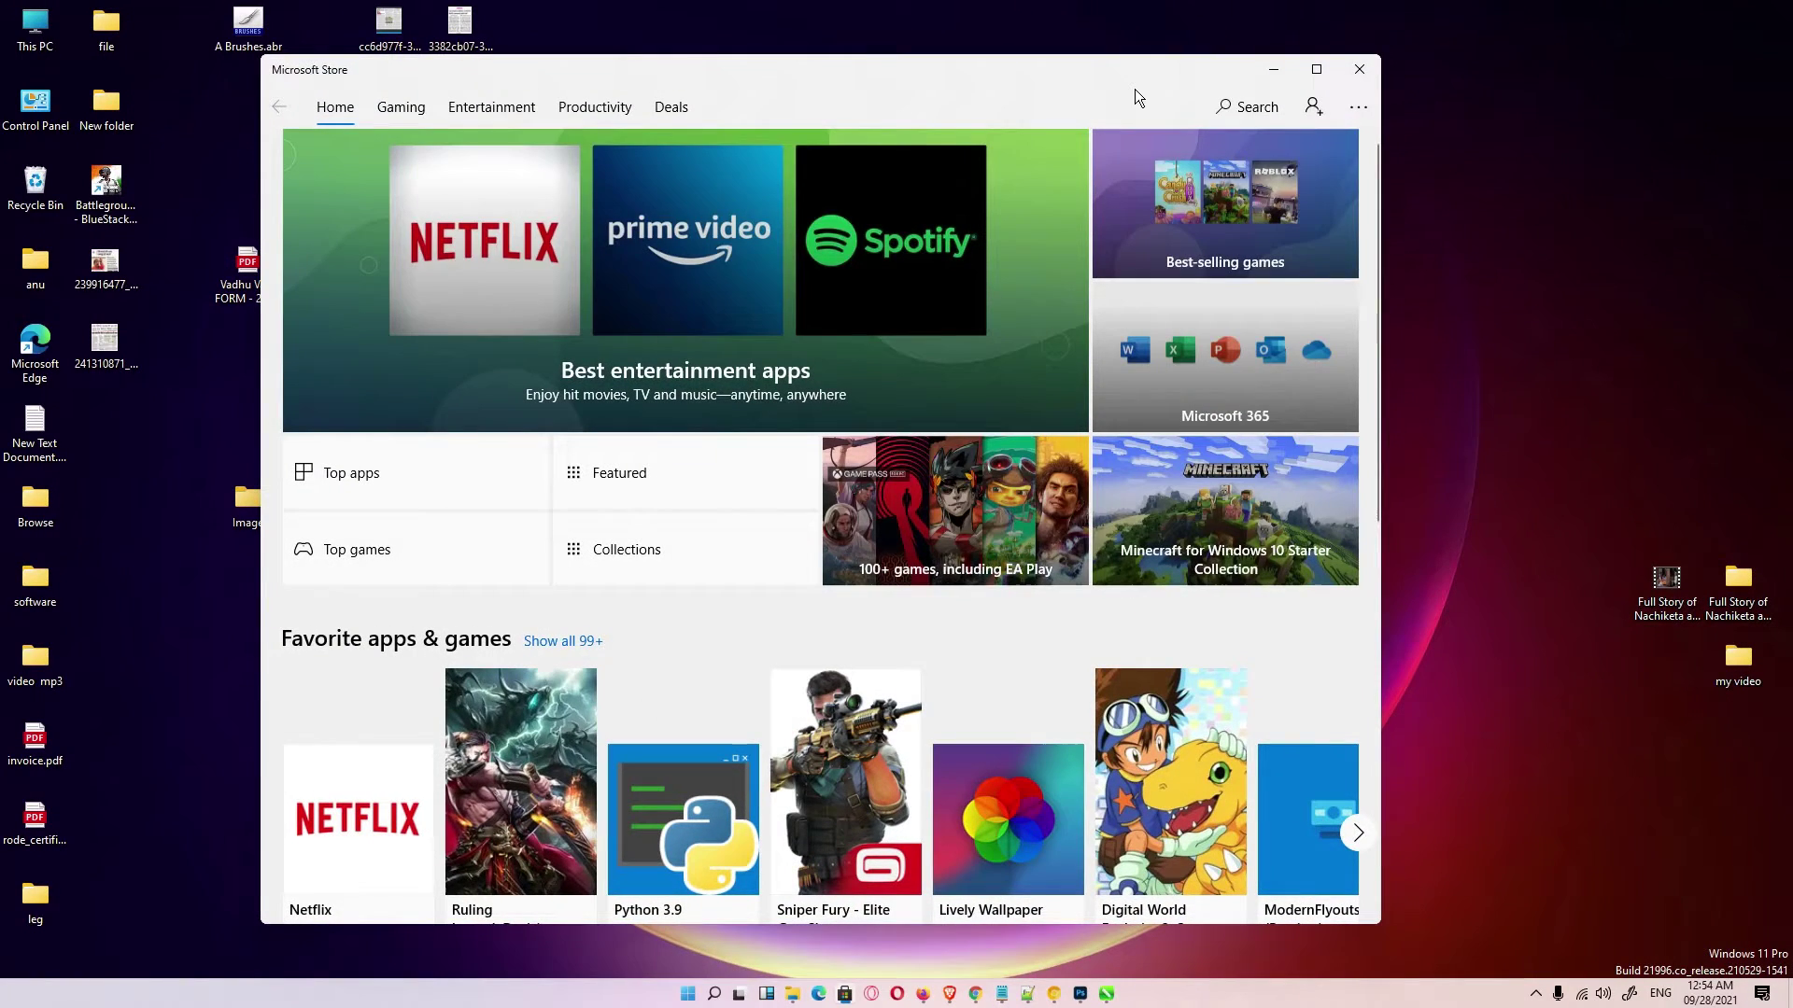
pyautogui.doubleClick(1129, 78)
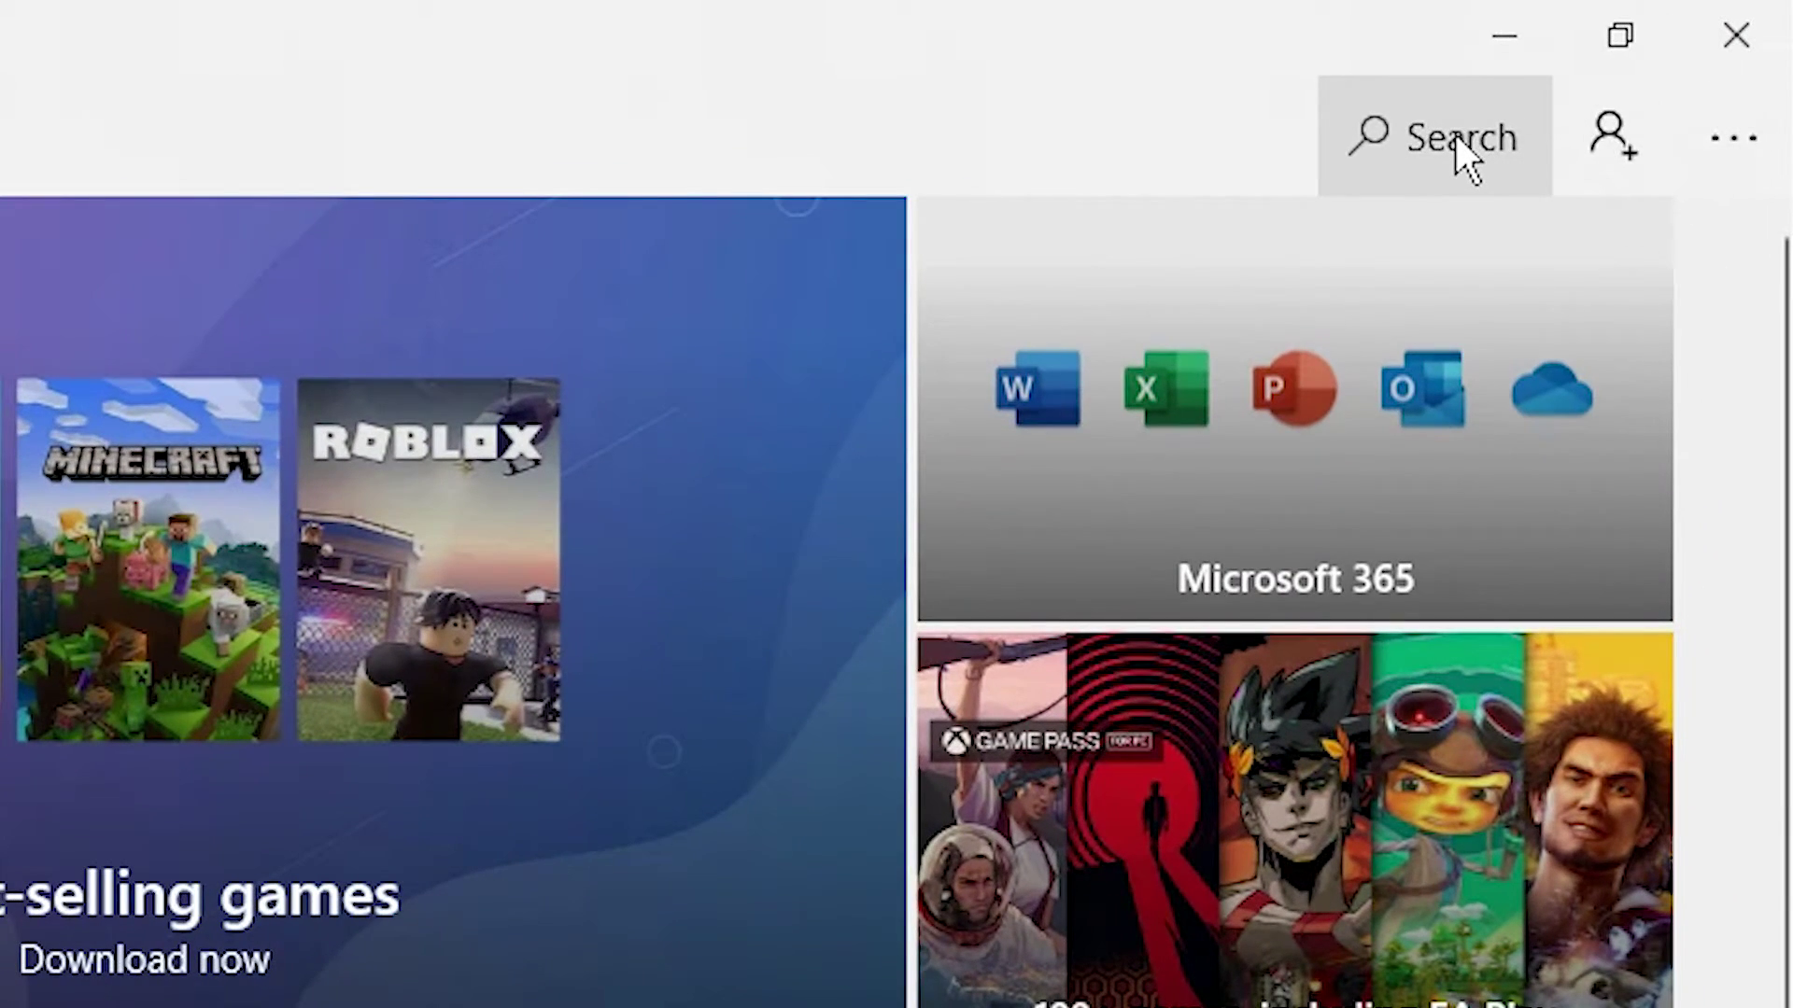
pyautogui.click(1454, 136)
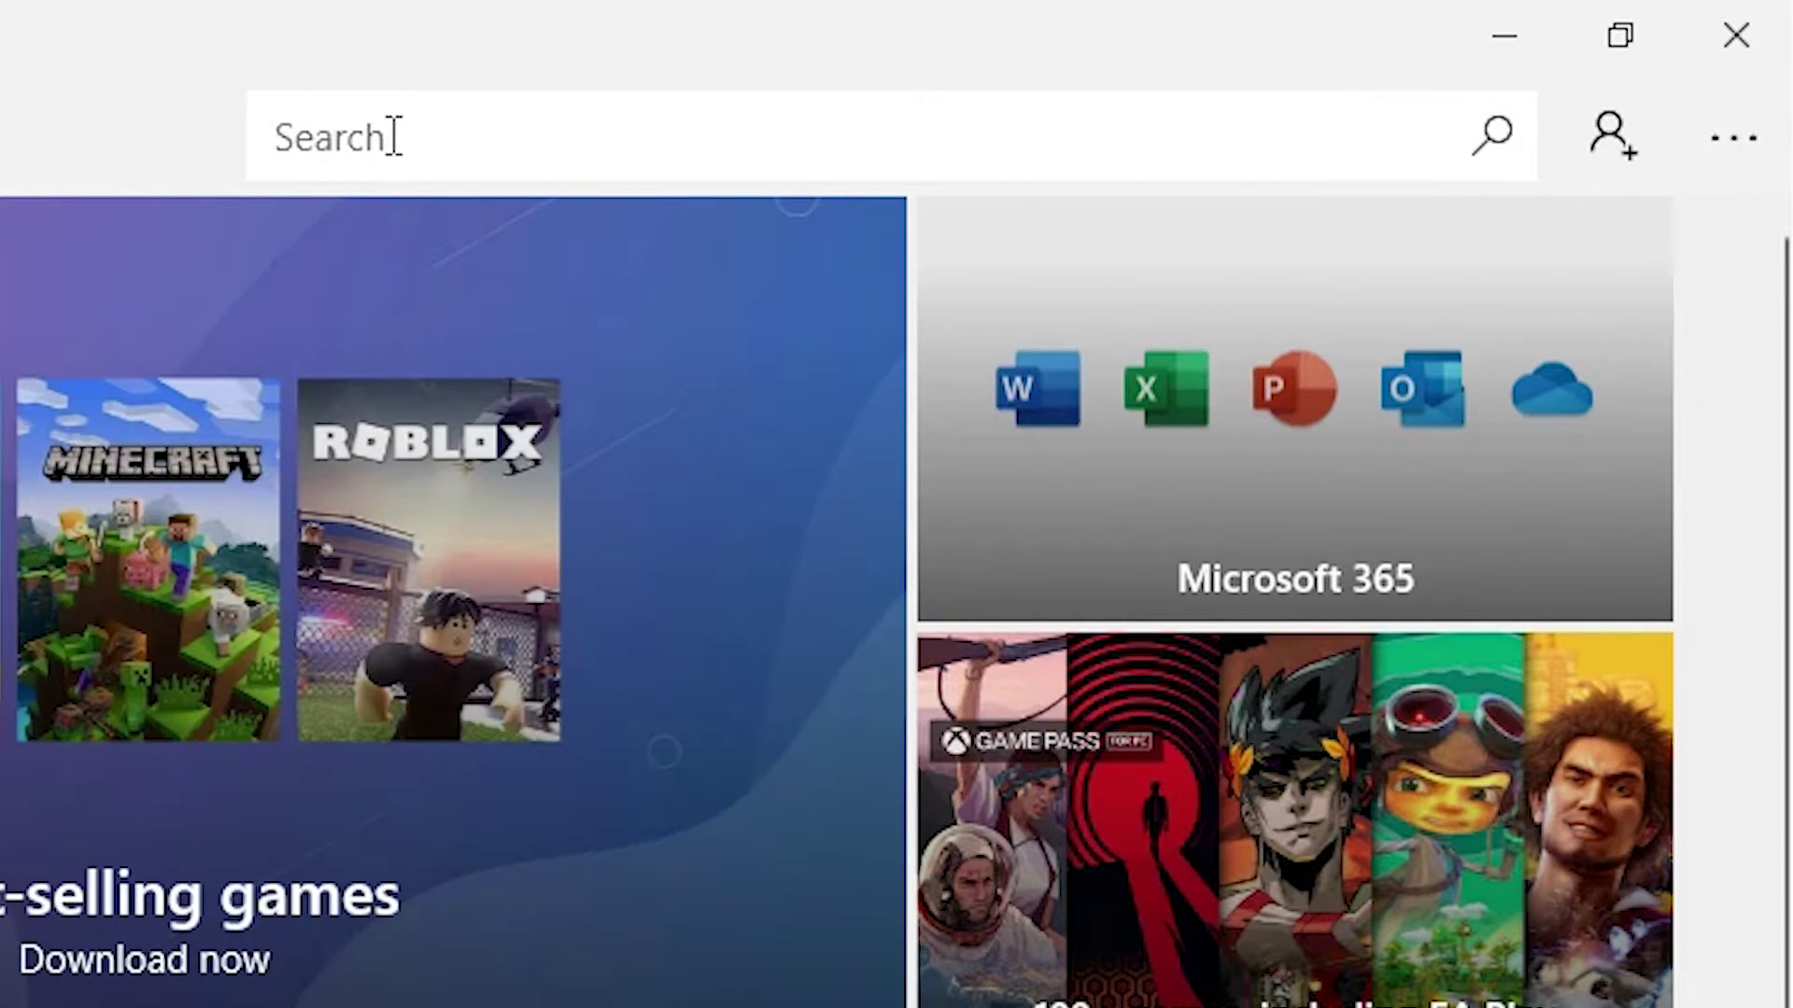
pyautogui.write('PDF to JPEG')
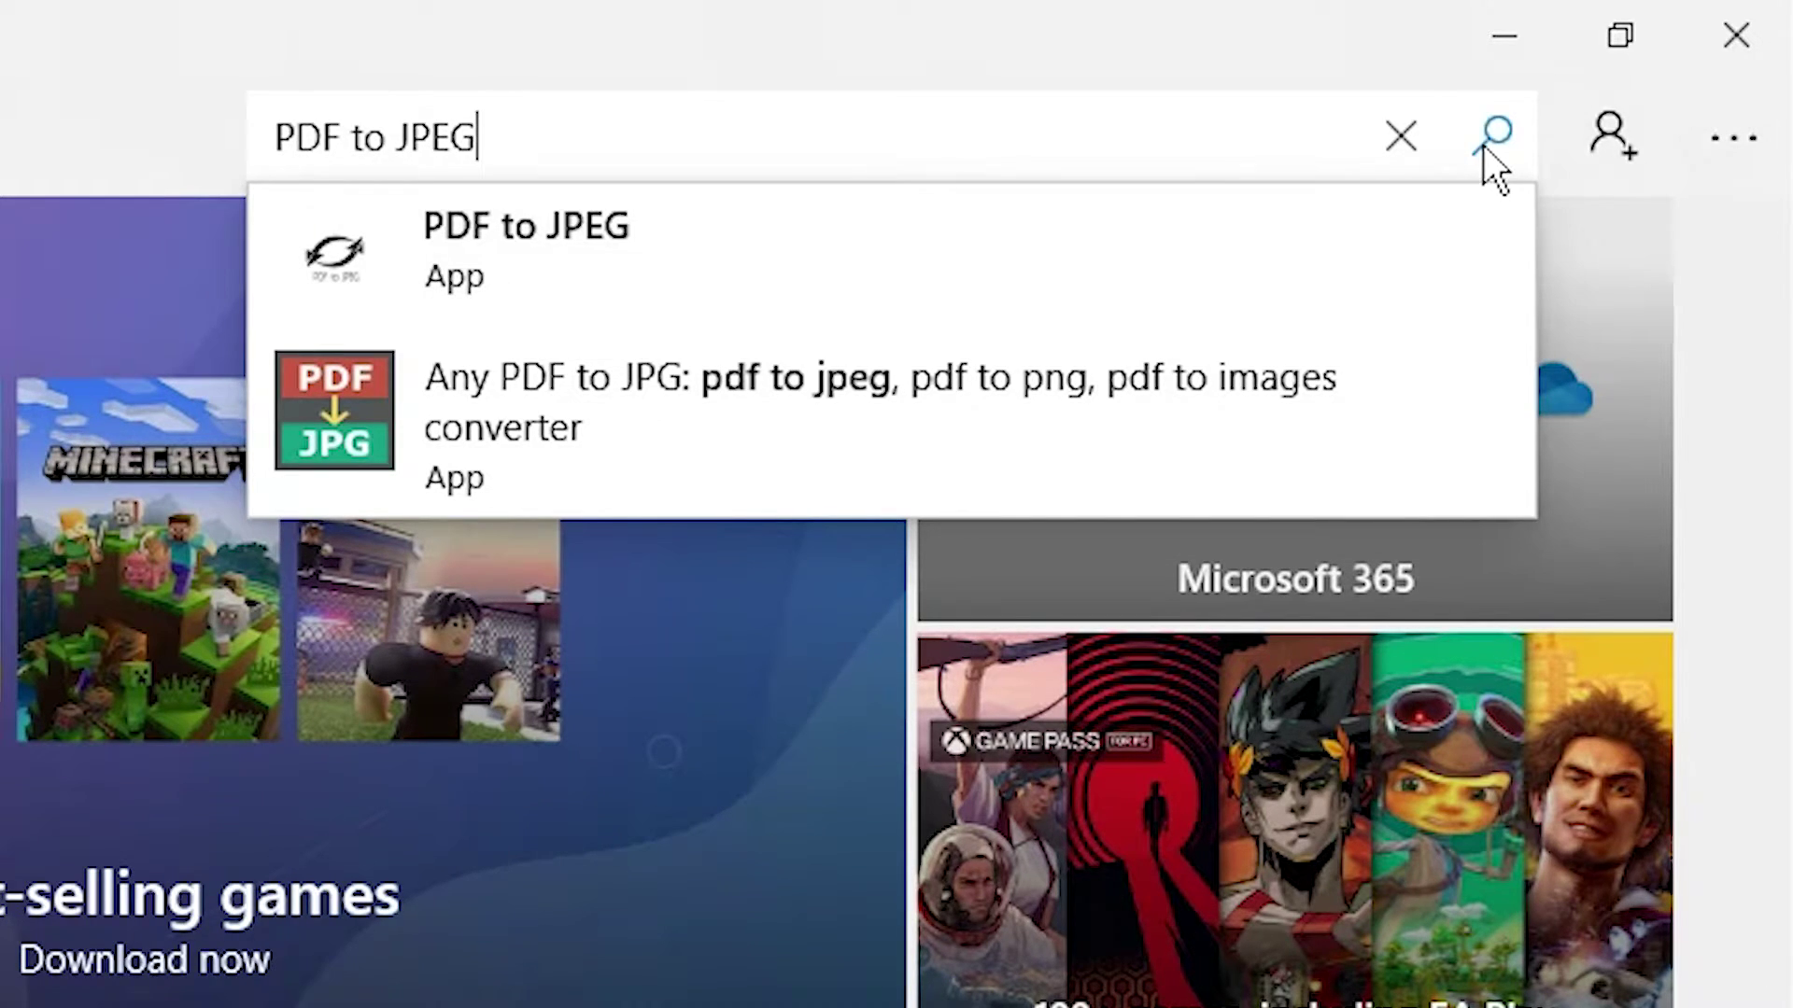
pyautogui.click(1491, 135)
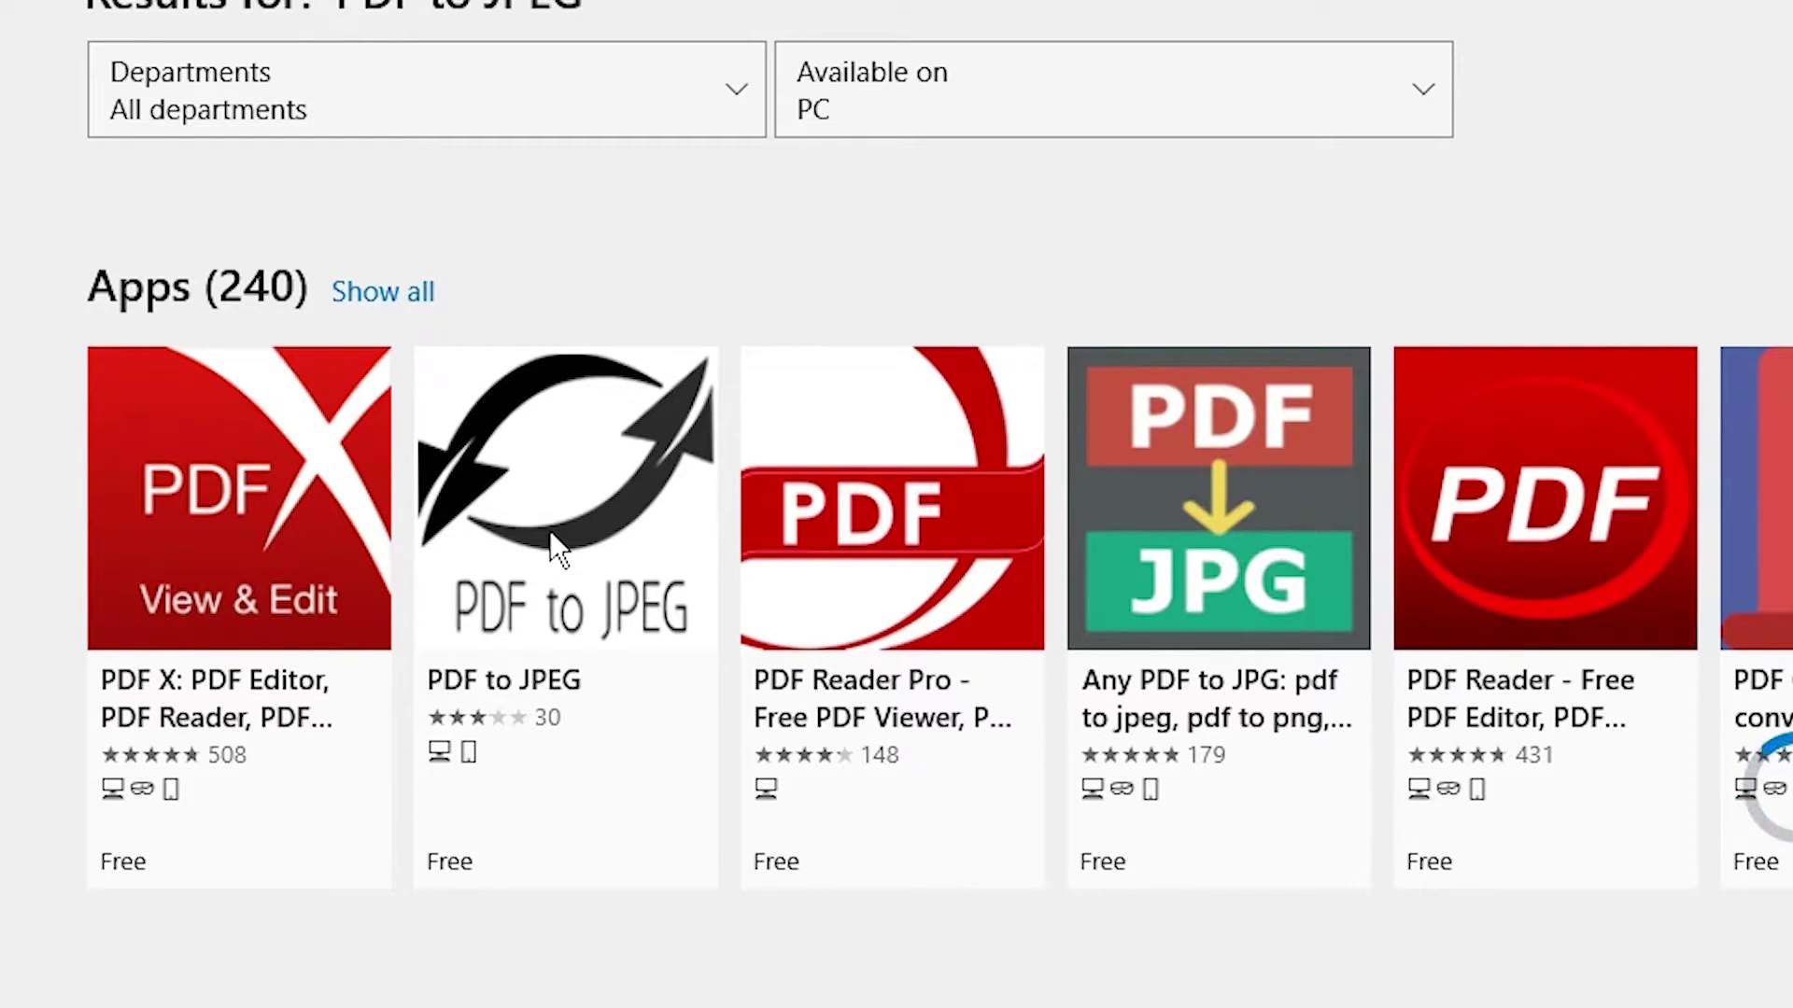
# - Install the free PDF to JPEG converter from its Store page and launch it
pyautogui.click(549, 530)
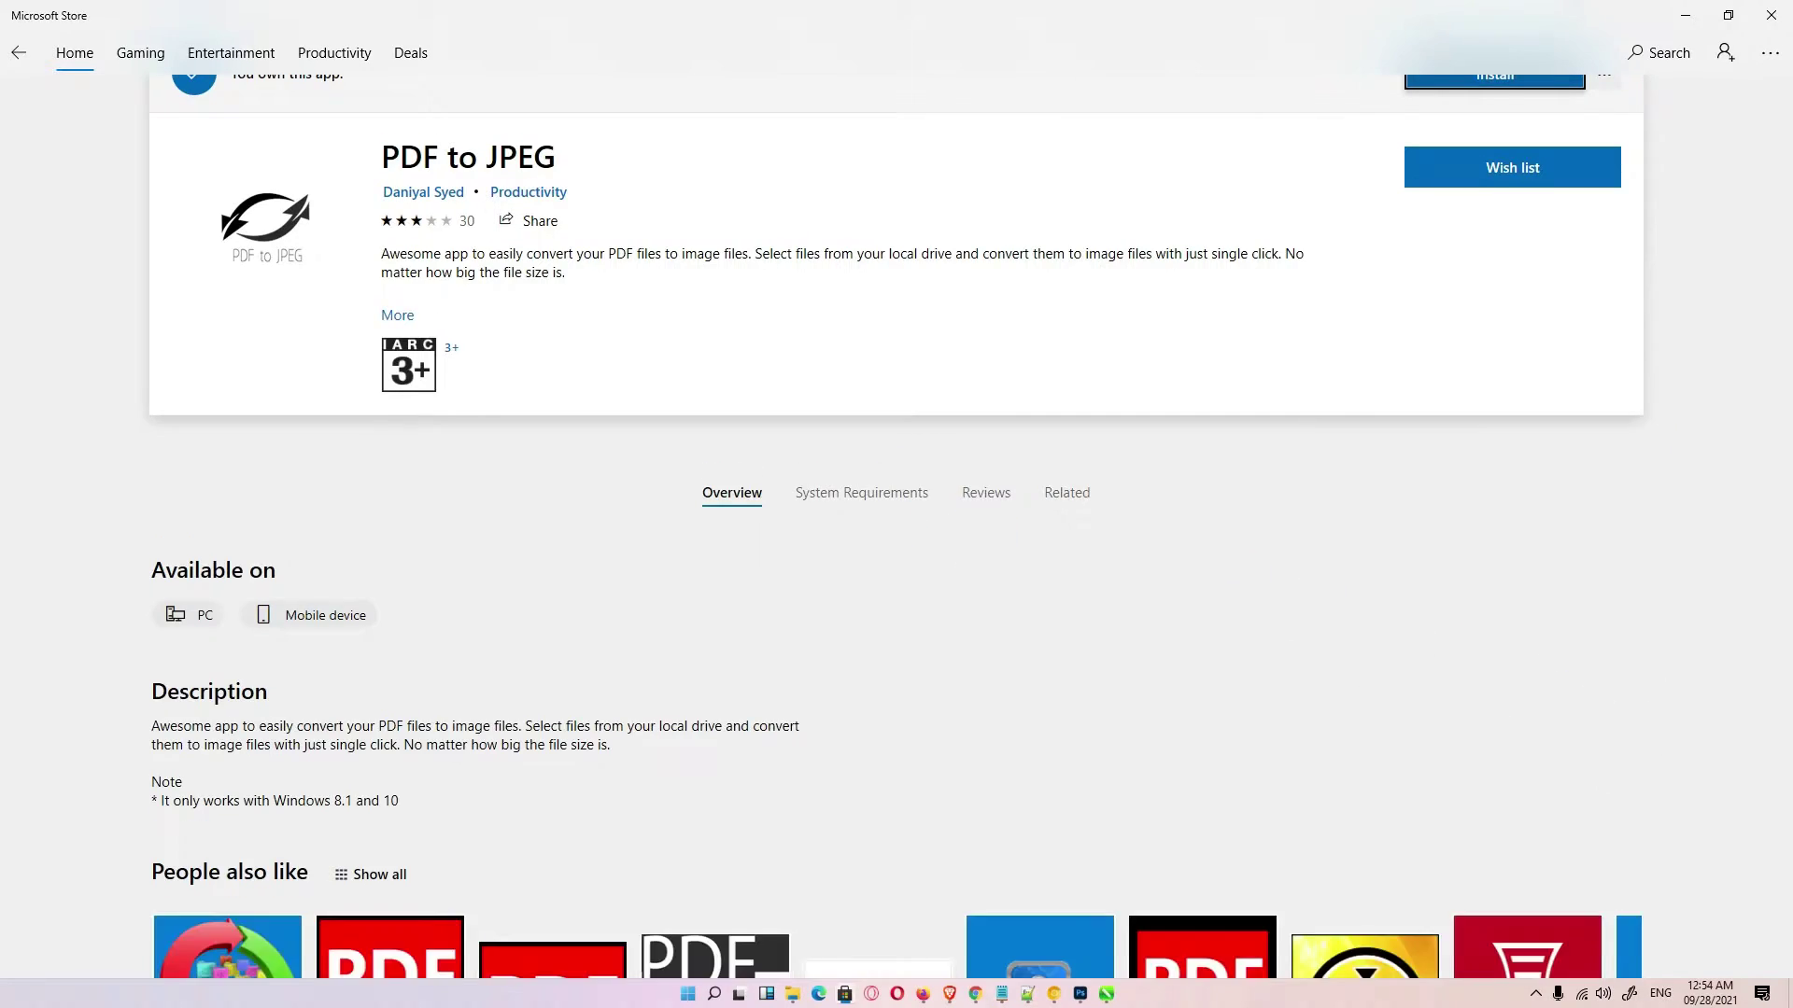
pyautogui.scroll(1, 939, 533)
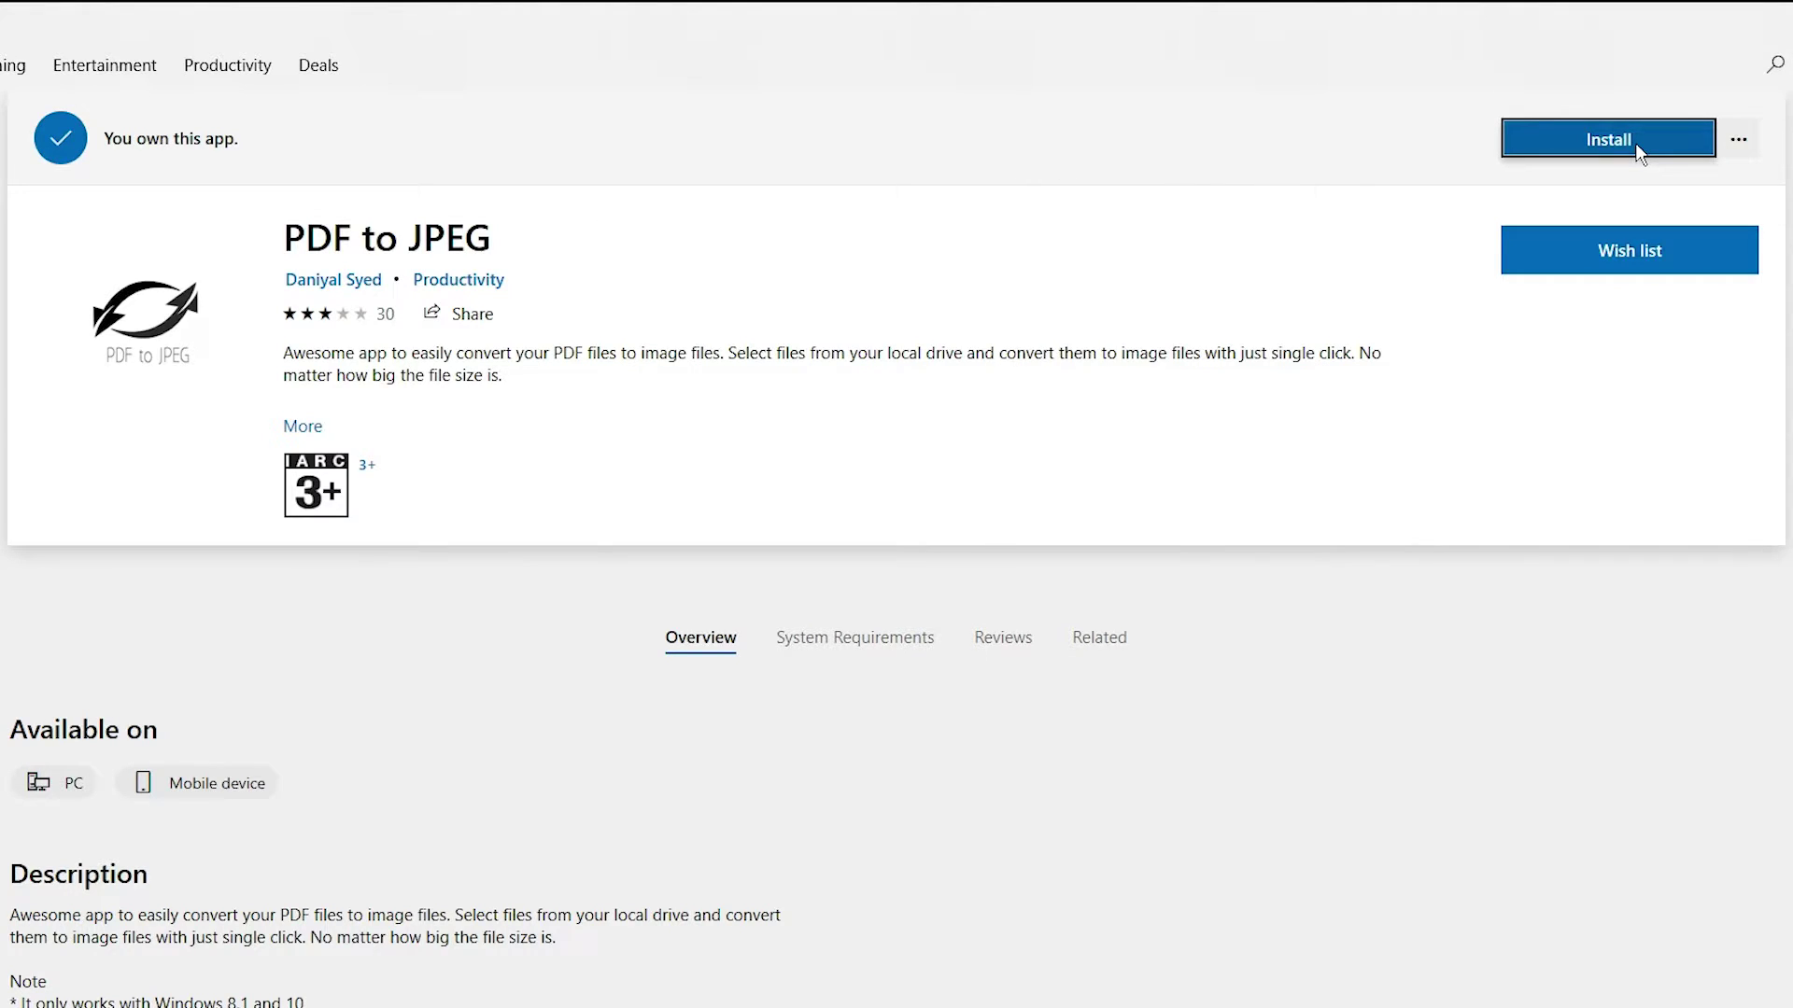
pyautogui.click(1634, 143)
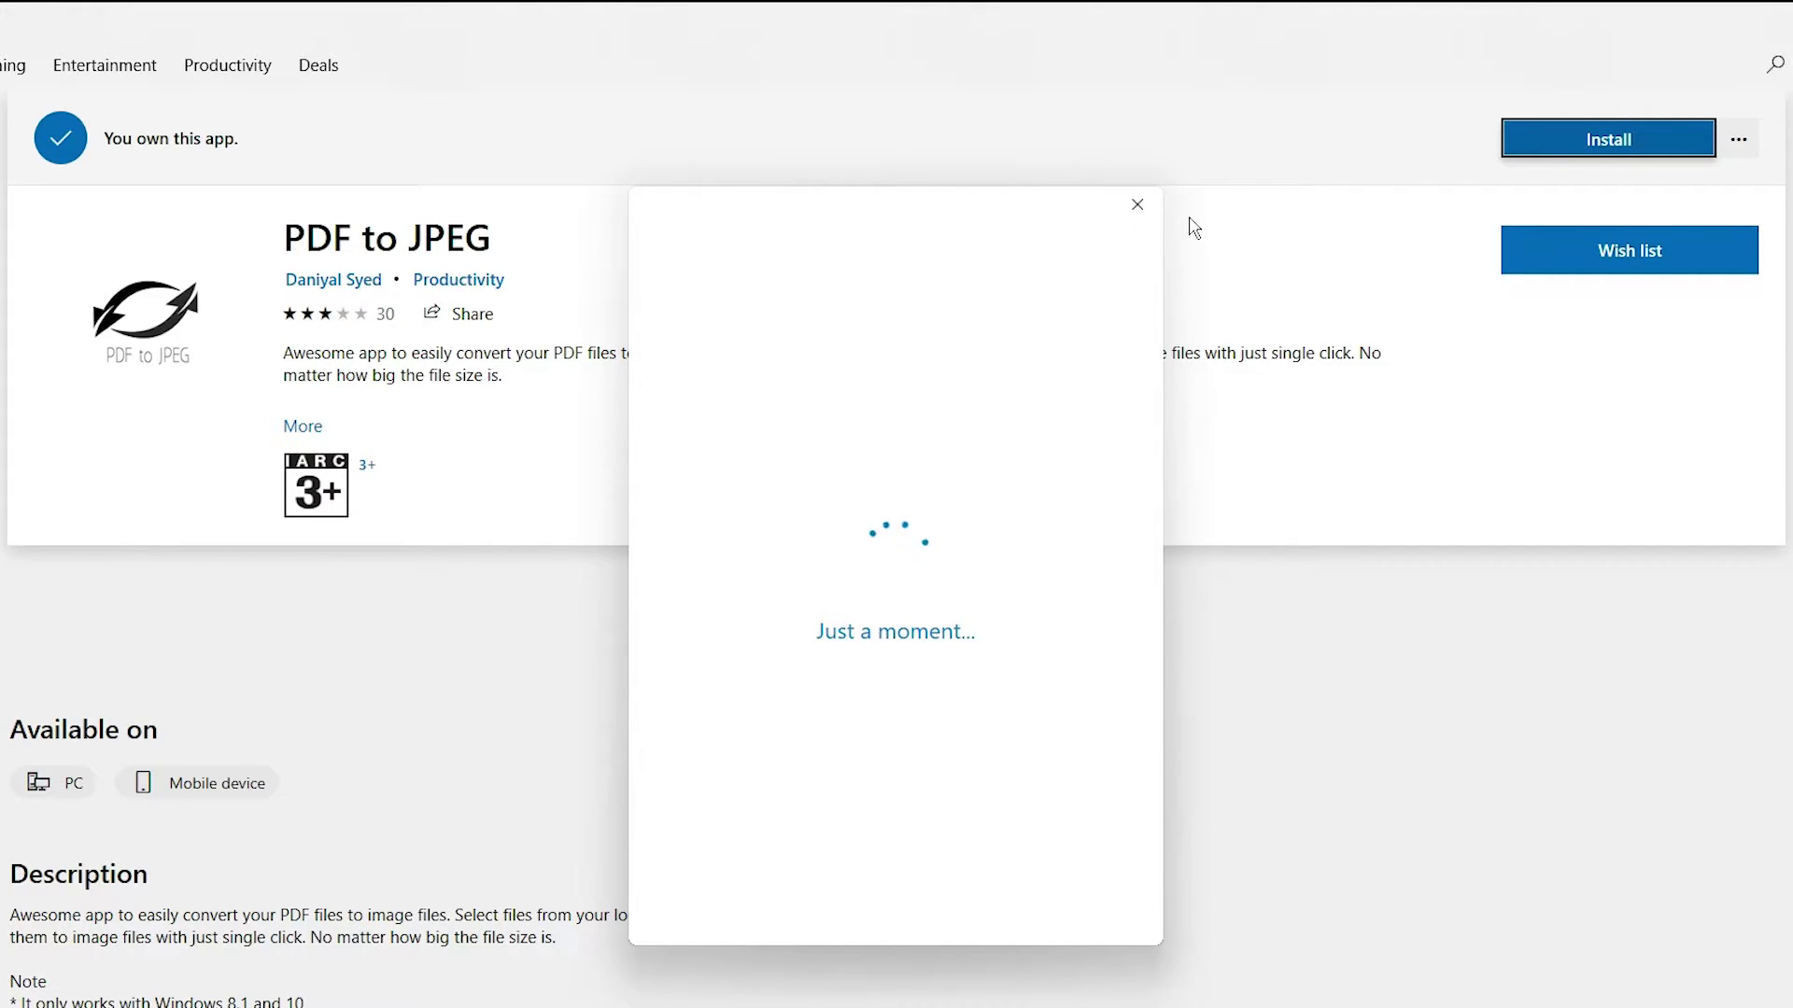
pyautogui.click(1138, 204)
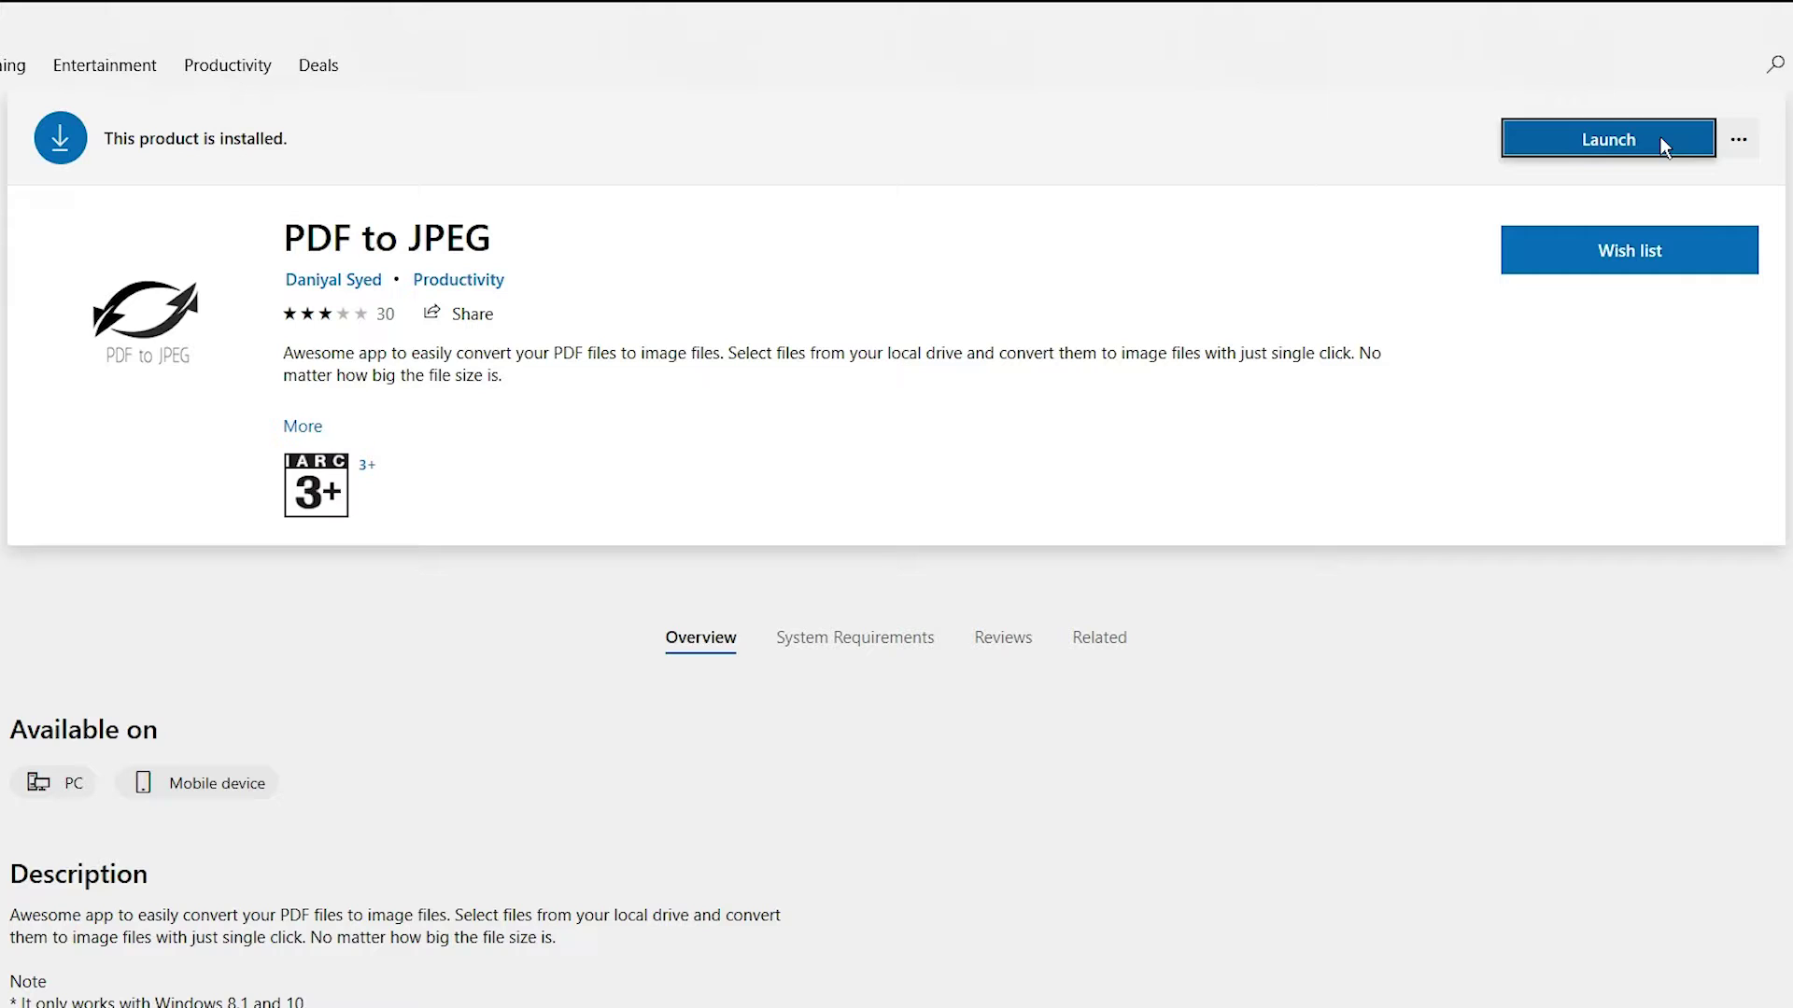
pyautogui.click(1610, 144)
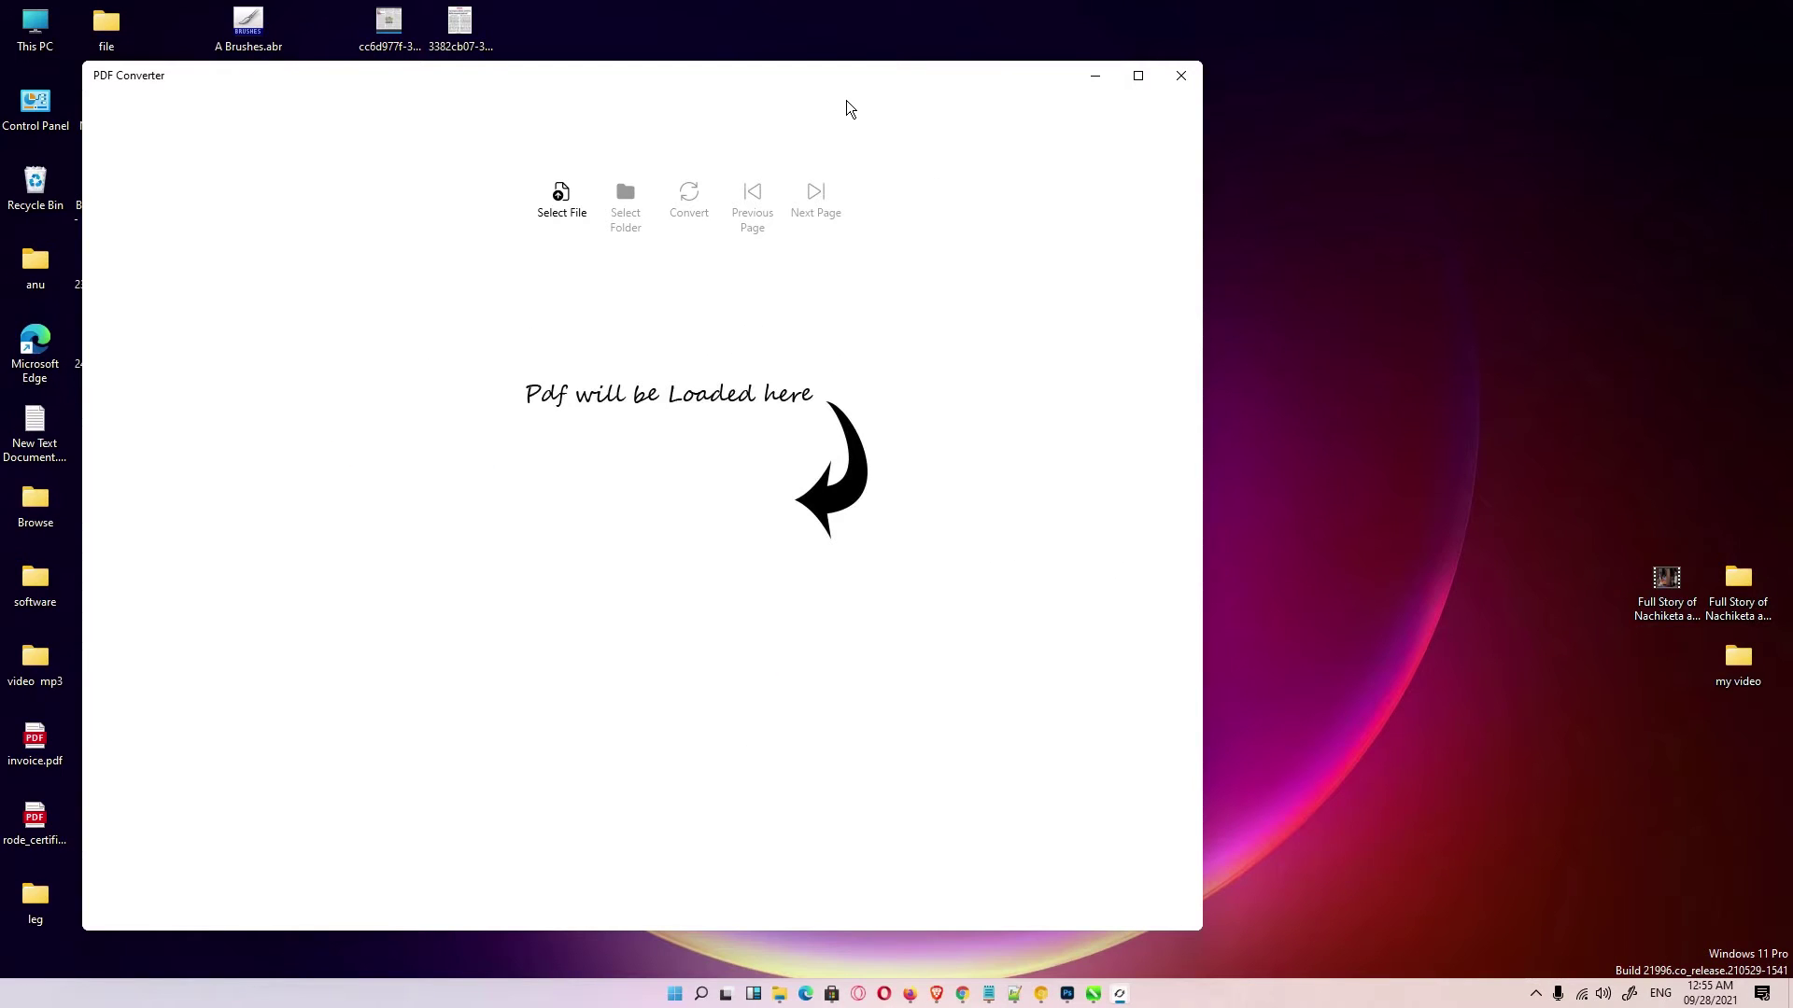
# - Open Ambedkar-Thoughts-on-Pakistan.pdf from the Desktop in PDF Converter, showing page 1 of 401
pyautogui.moveTo(834, 95); pyautogui.dragTo(1142, 111)
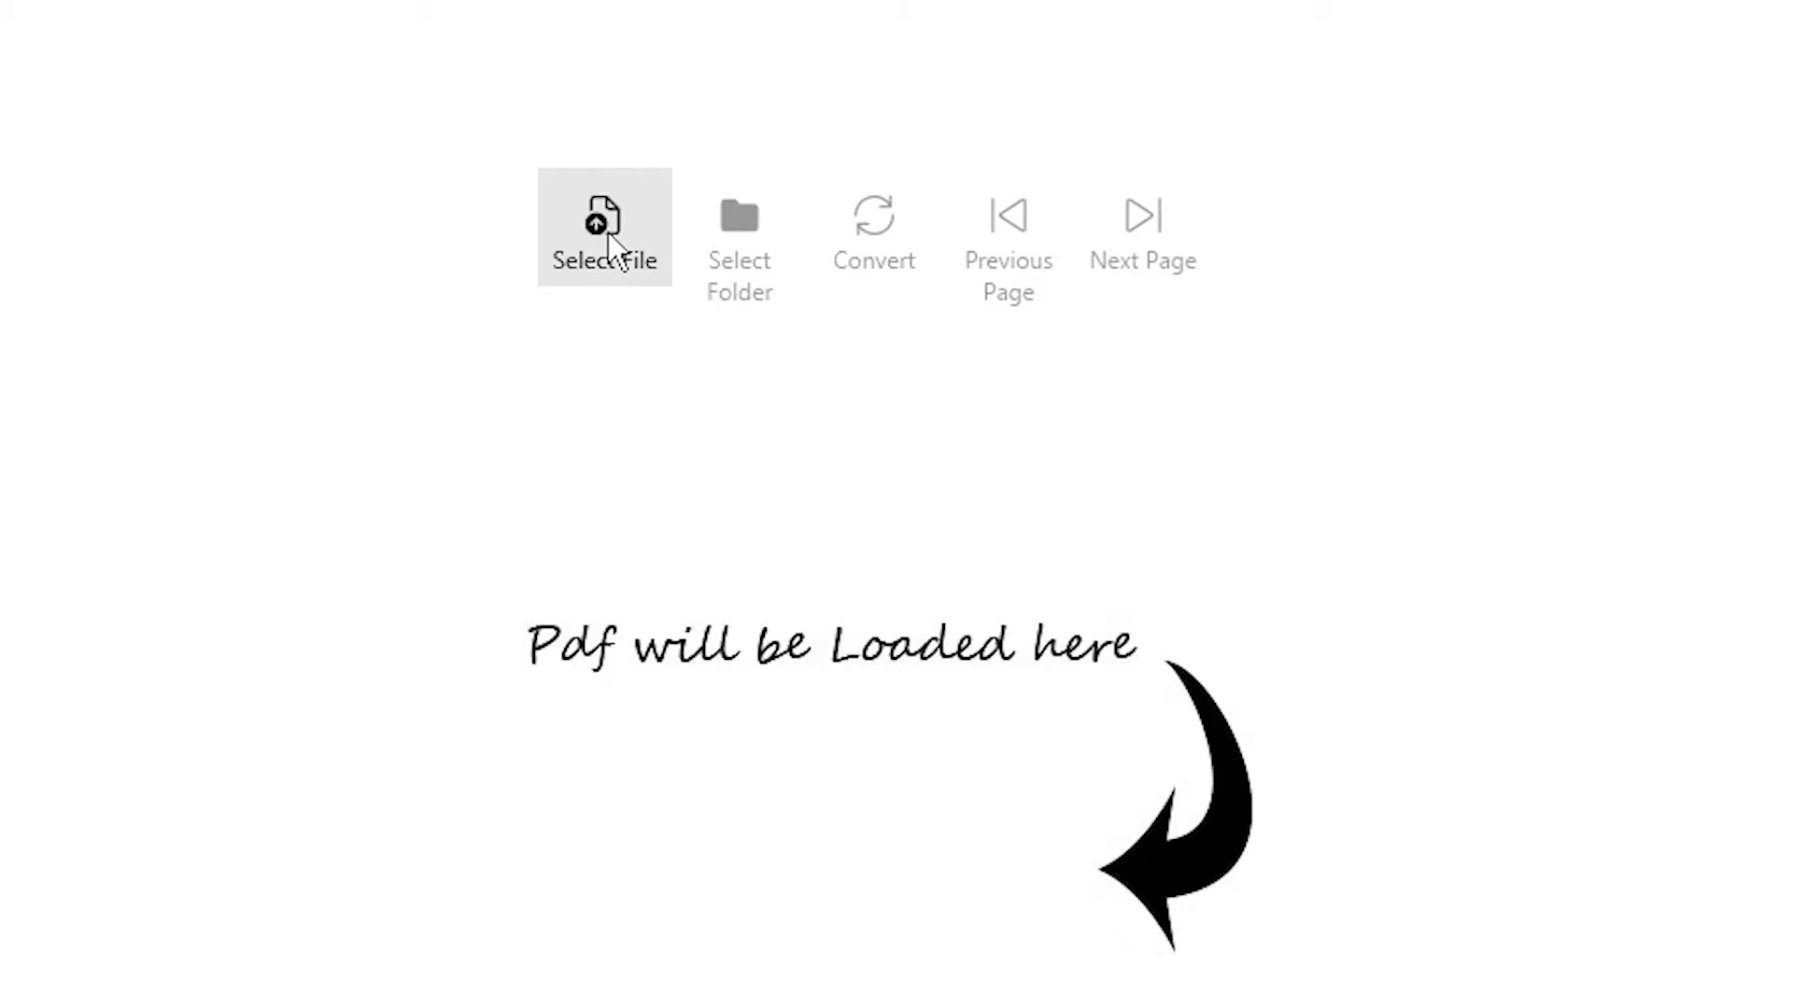
pyautogui.click(609, 232)
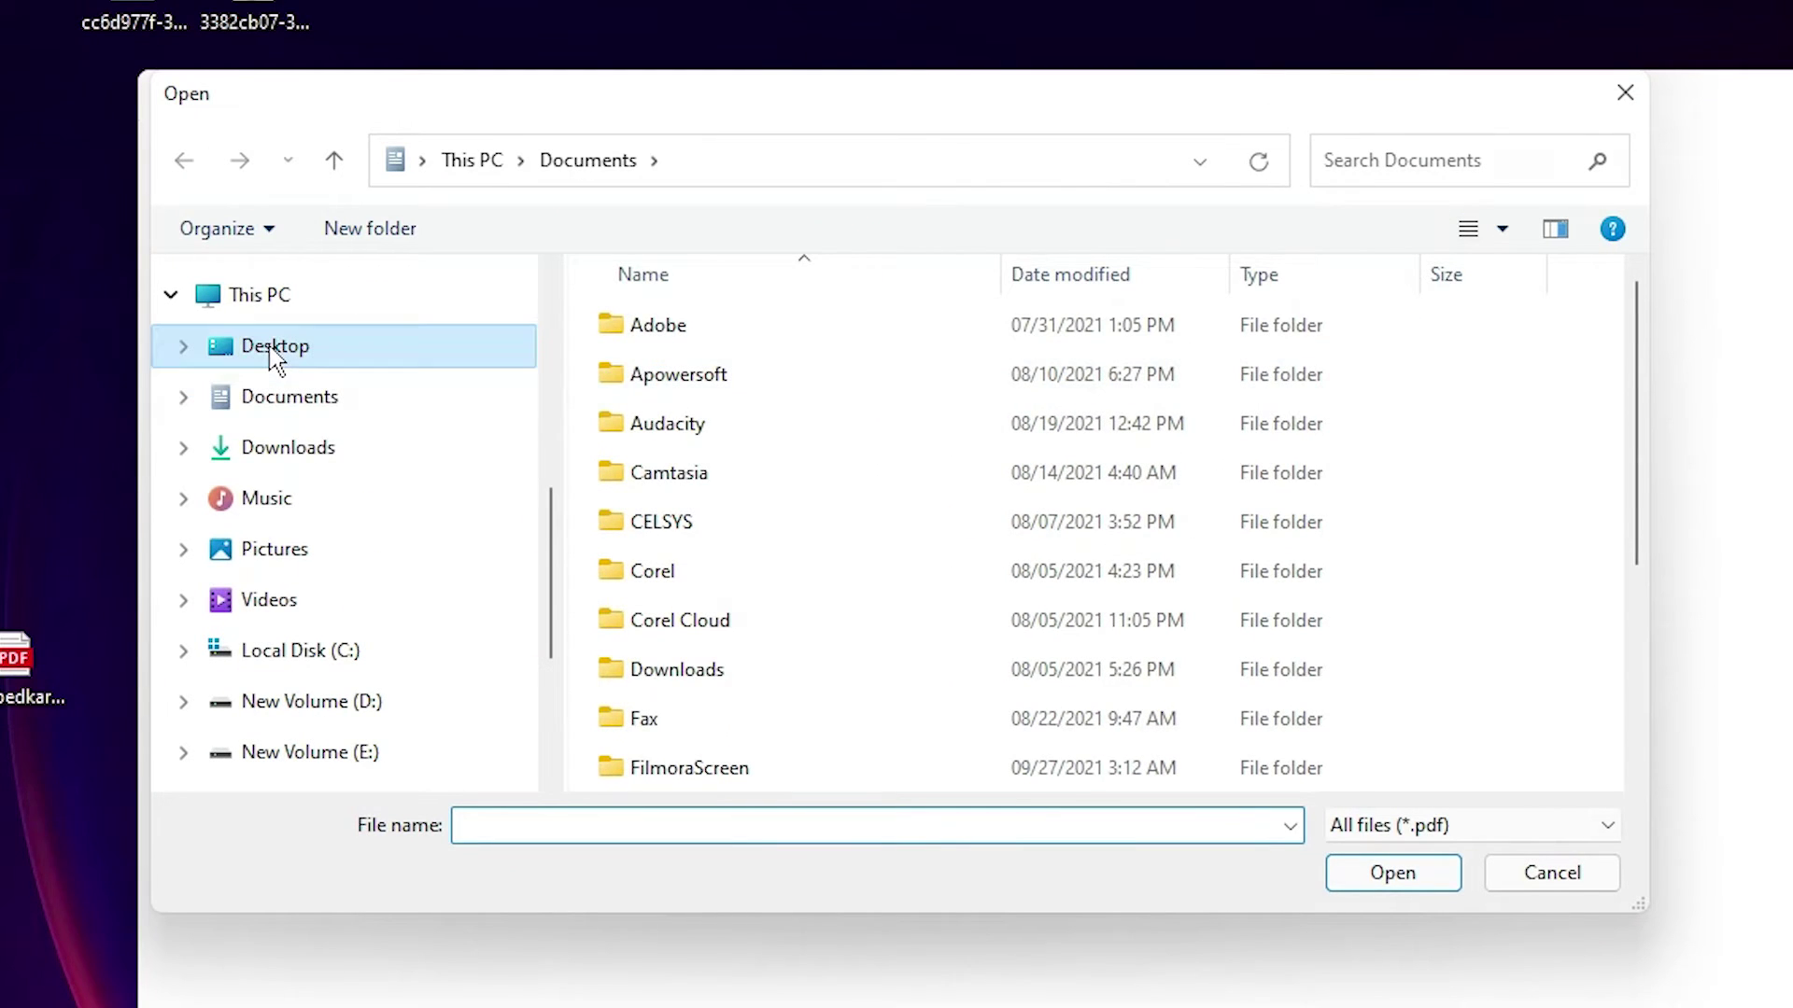
pyautogui.click(252, 346)
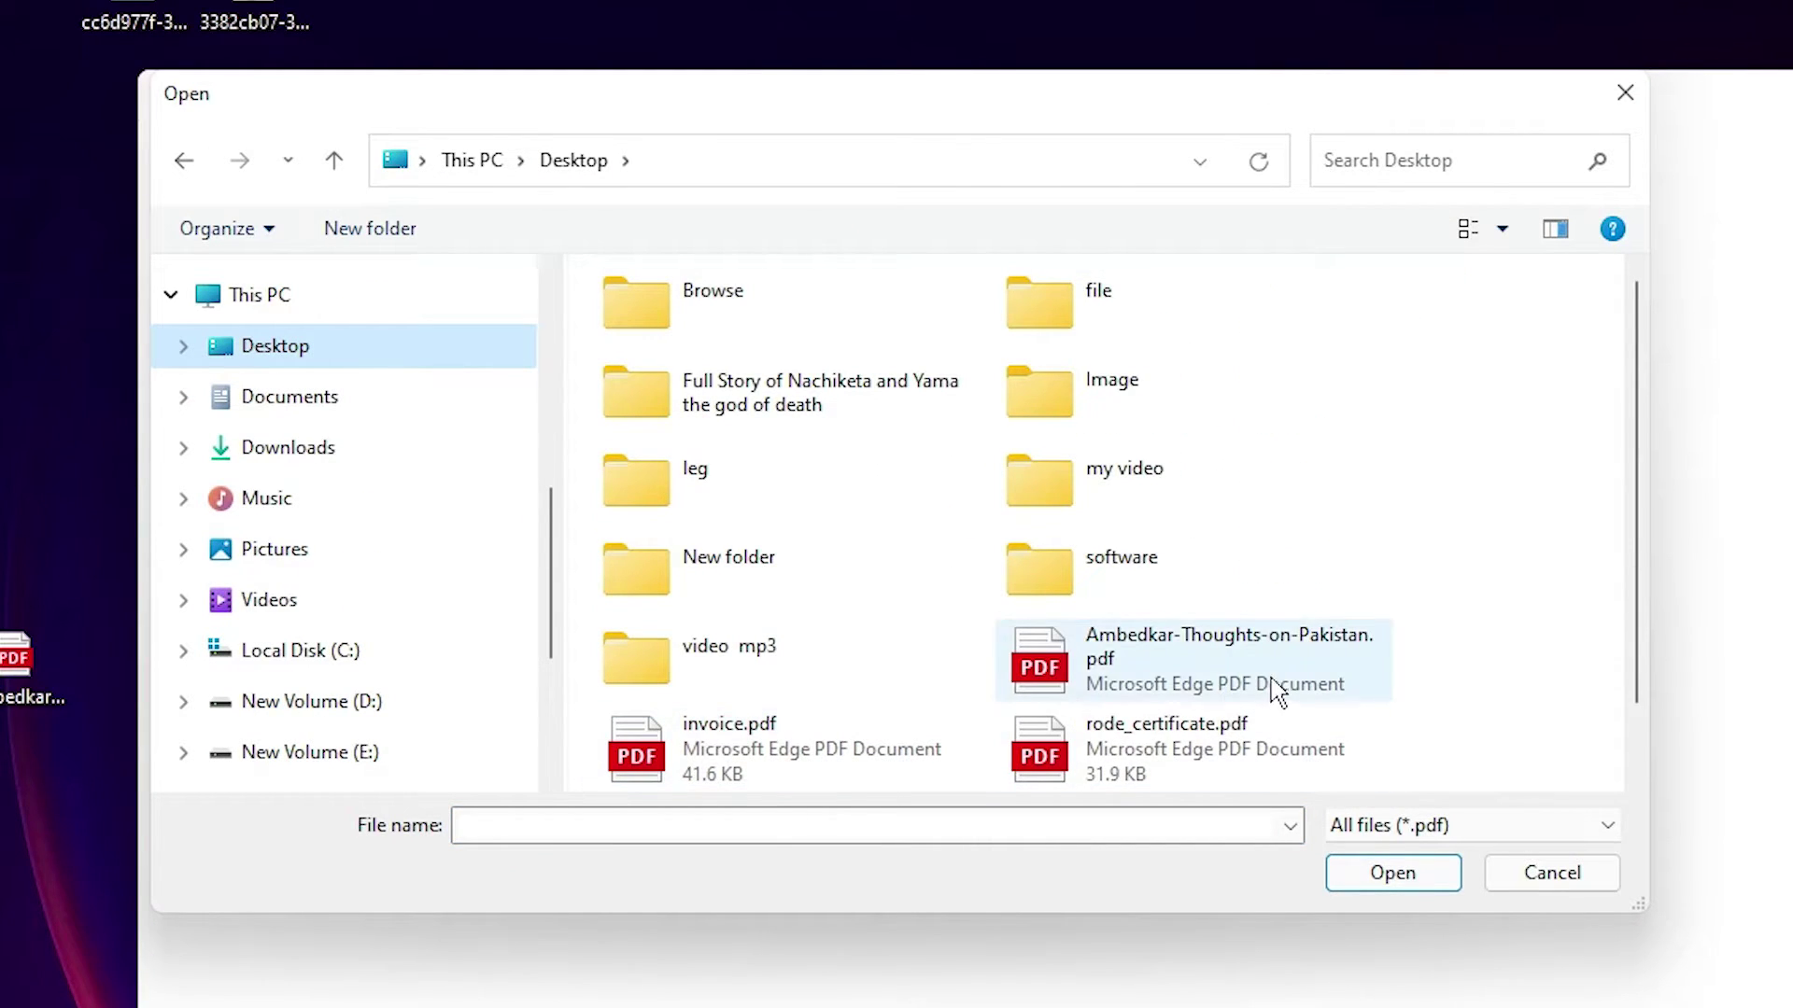
pyautogui.click(1162, 673)
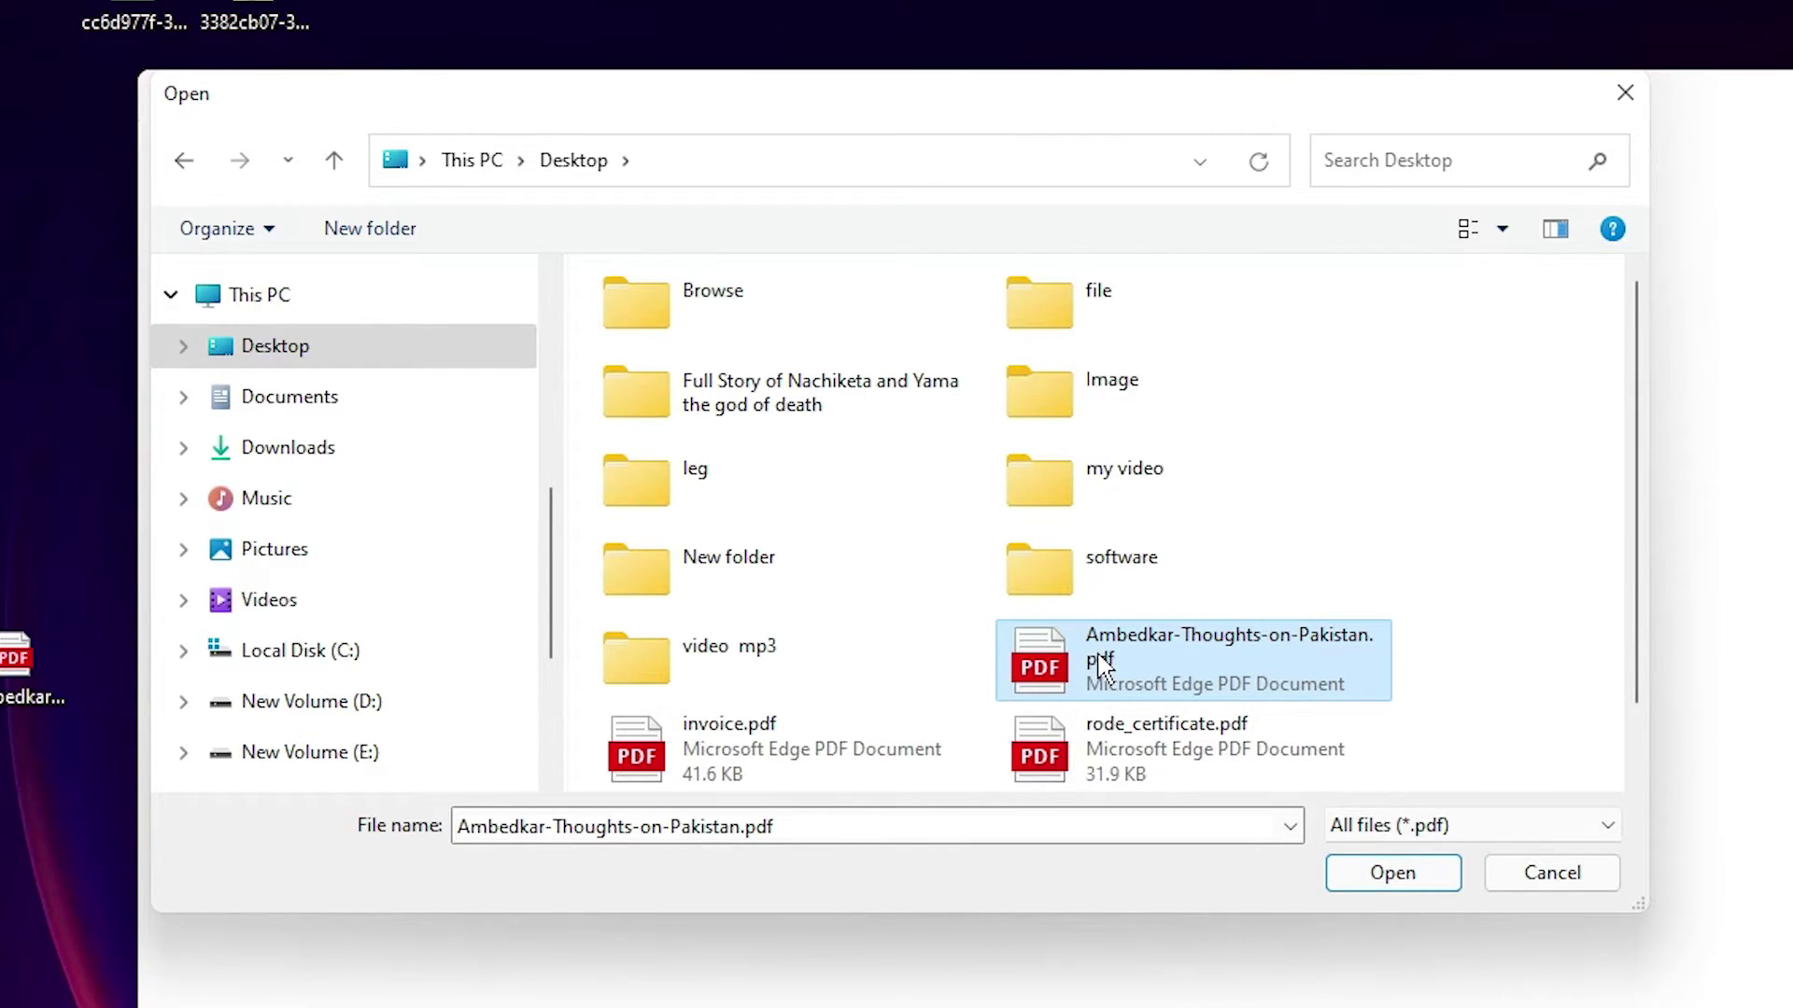
pyautogui.click(1225, 655)
pyautogui.click(1391, 873)
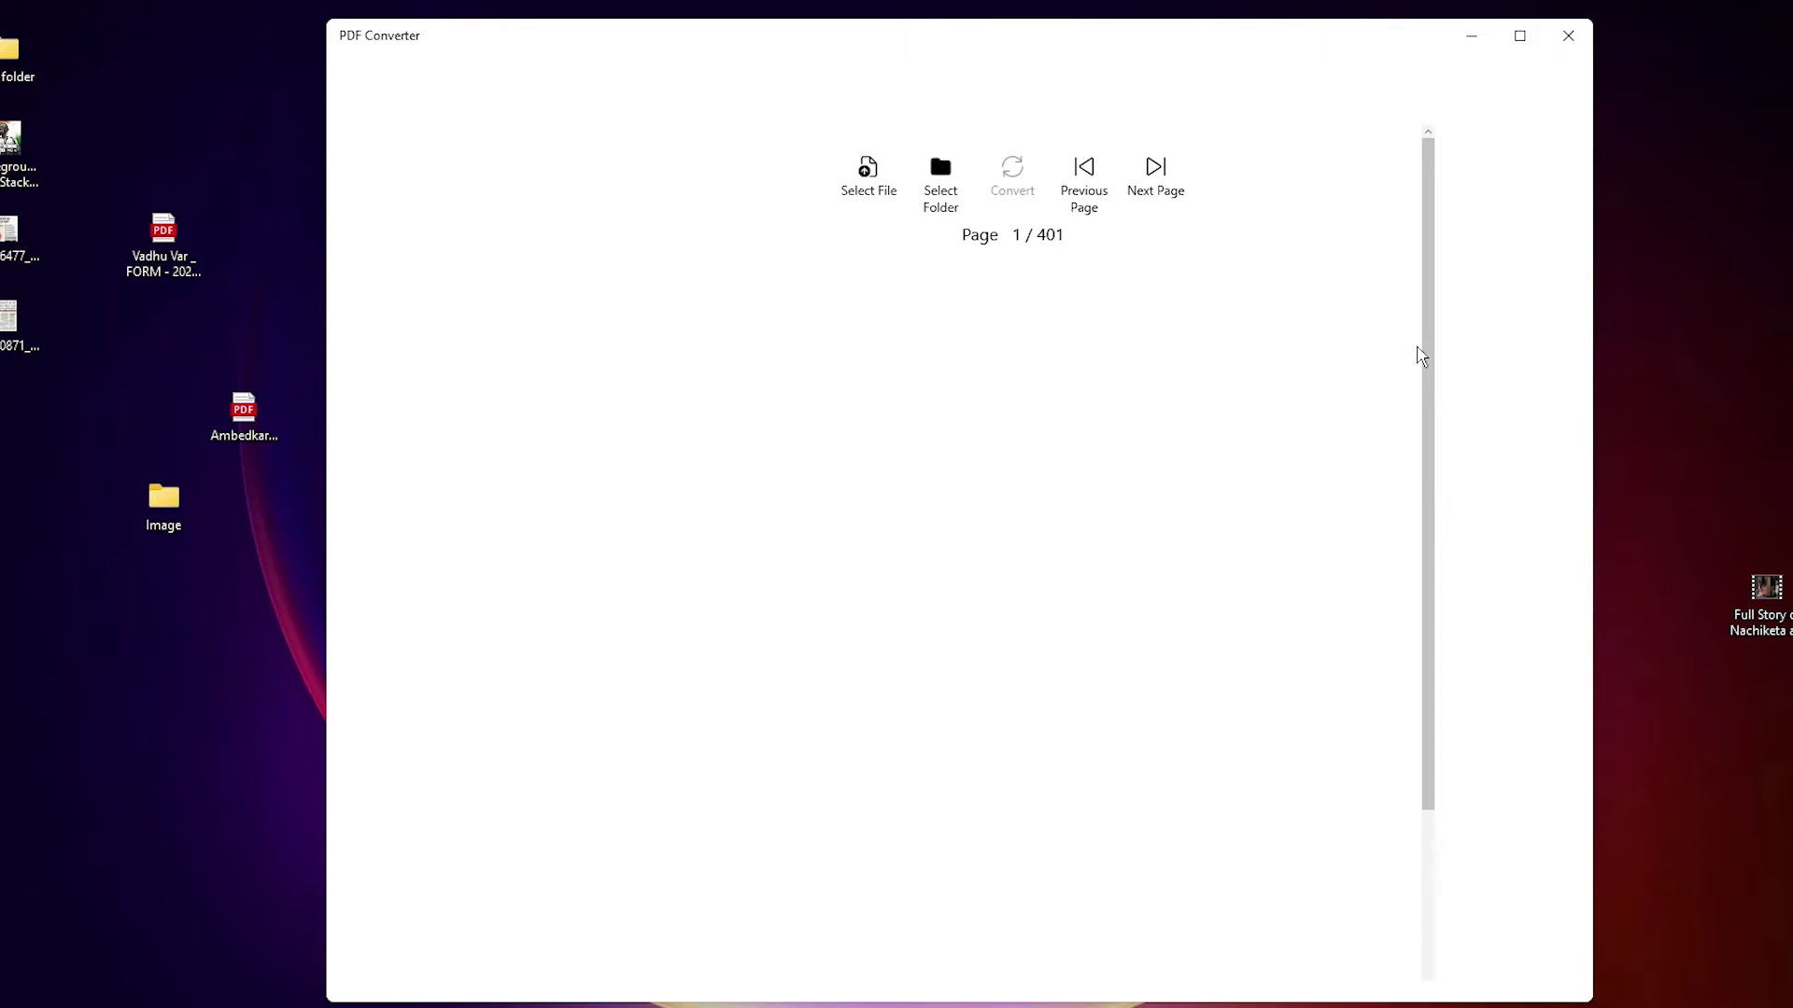
# - Page forward through the PDF to page 19
pyautogui.click(1155, 175)
pyautogui.doubleClick(1156, 175)
pyautogui.tripleClick(1155, 175)
pyautogui.doubleClick(1165, 179)
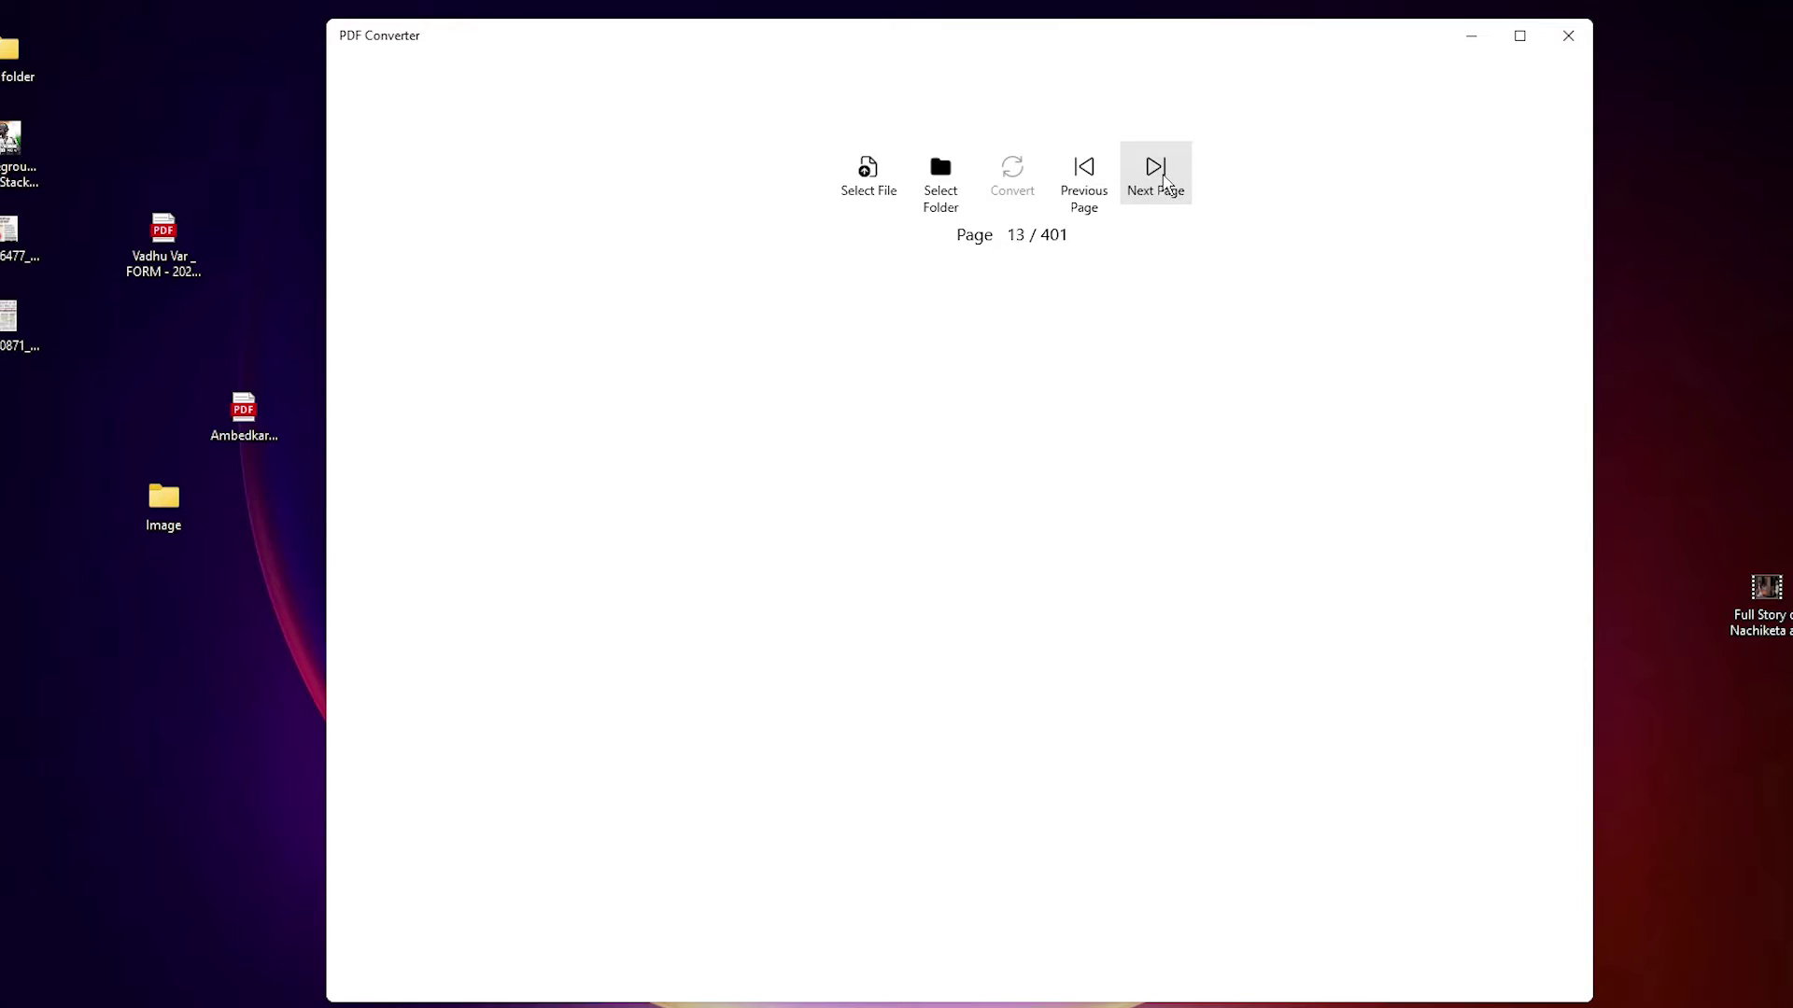
pyautogui.click(1165, 179)
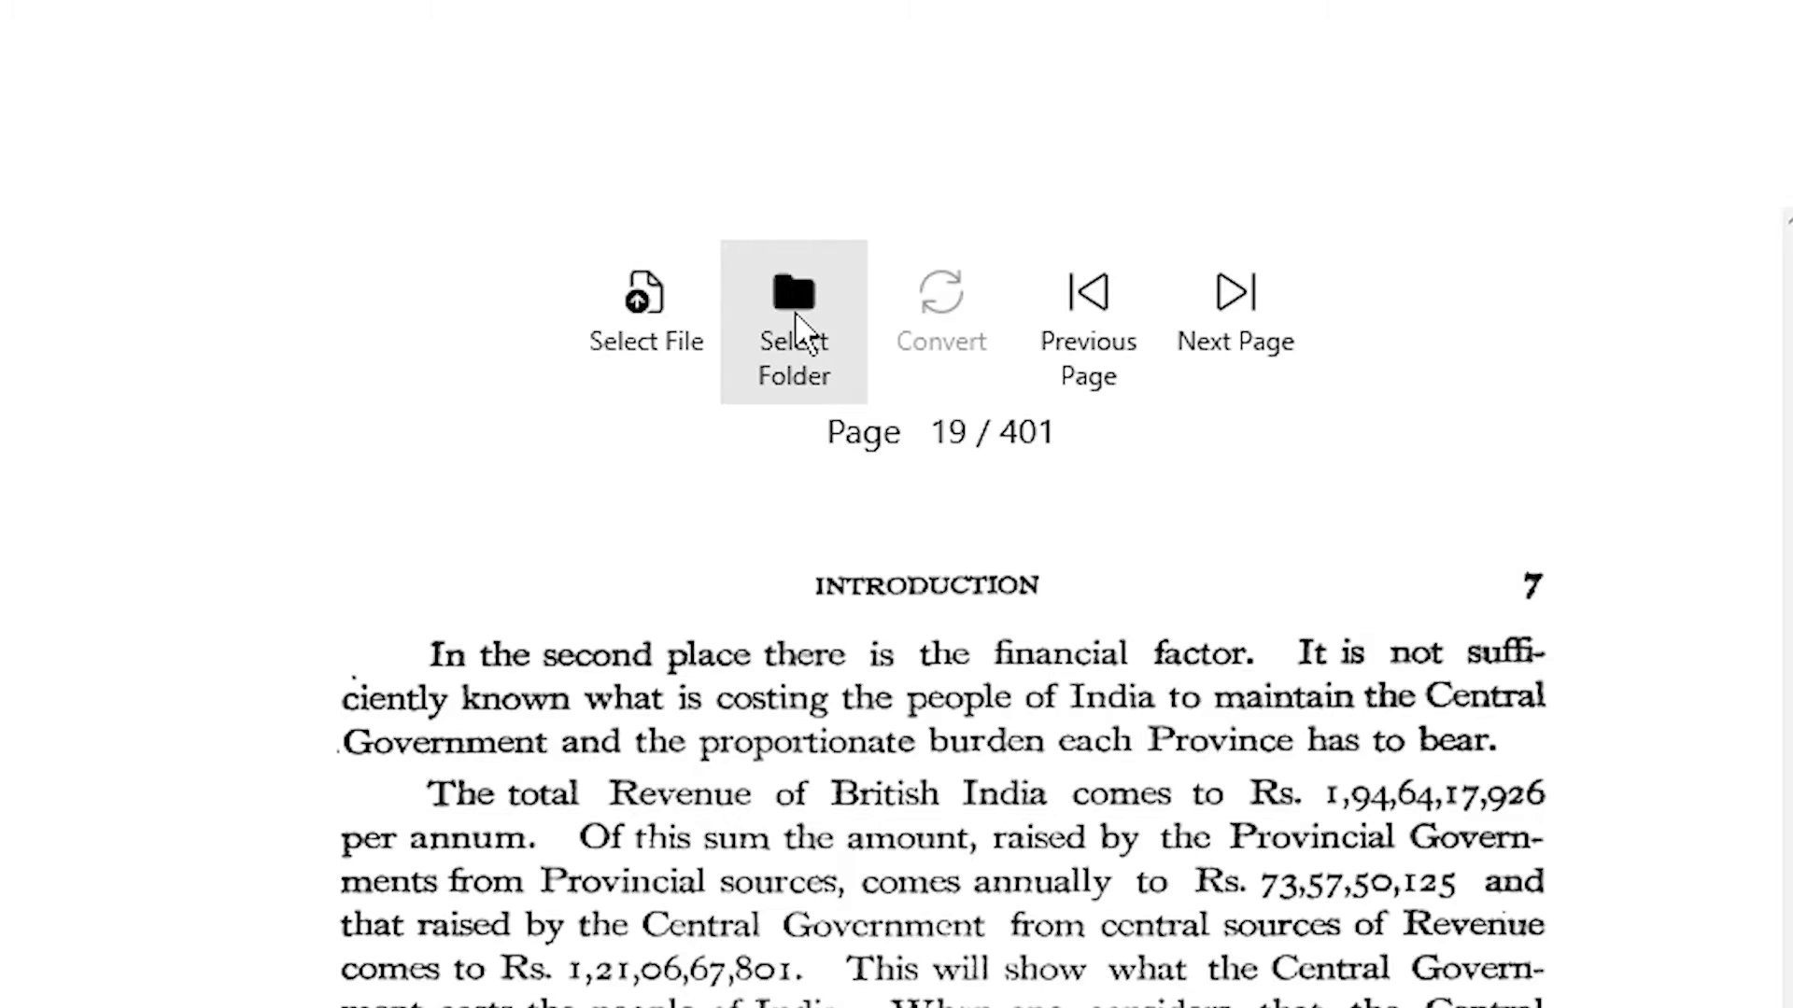
# - Browse the output folder dialog into the empty Image folder on the Desktop
pyautogui.click(795, 311)
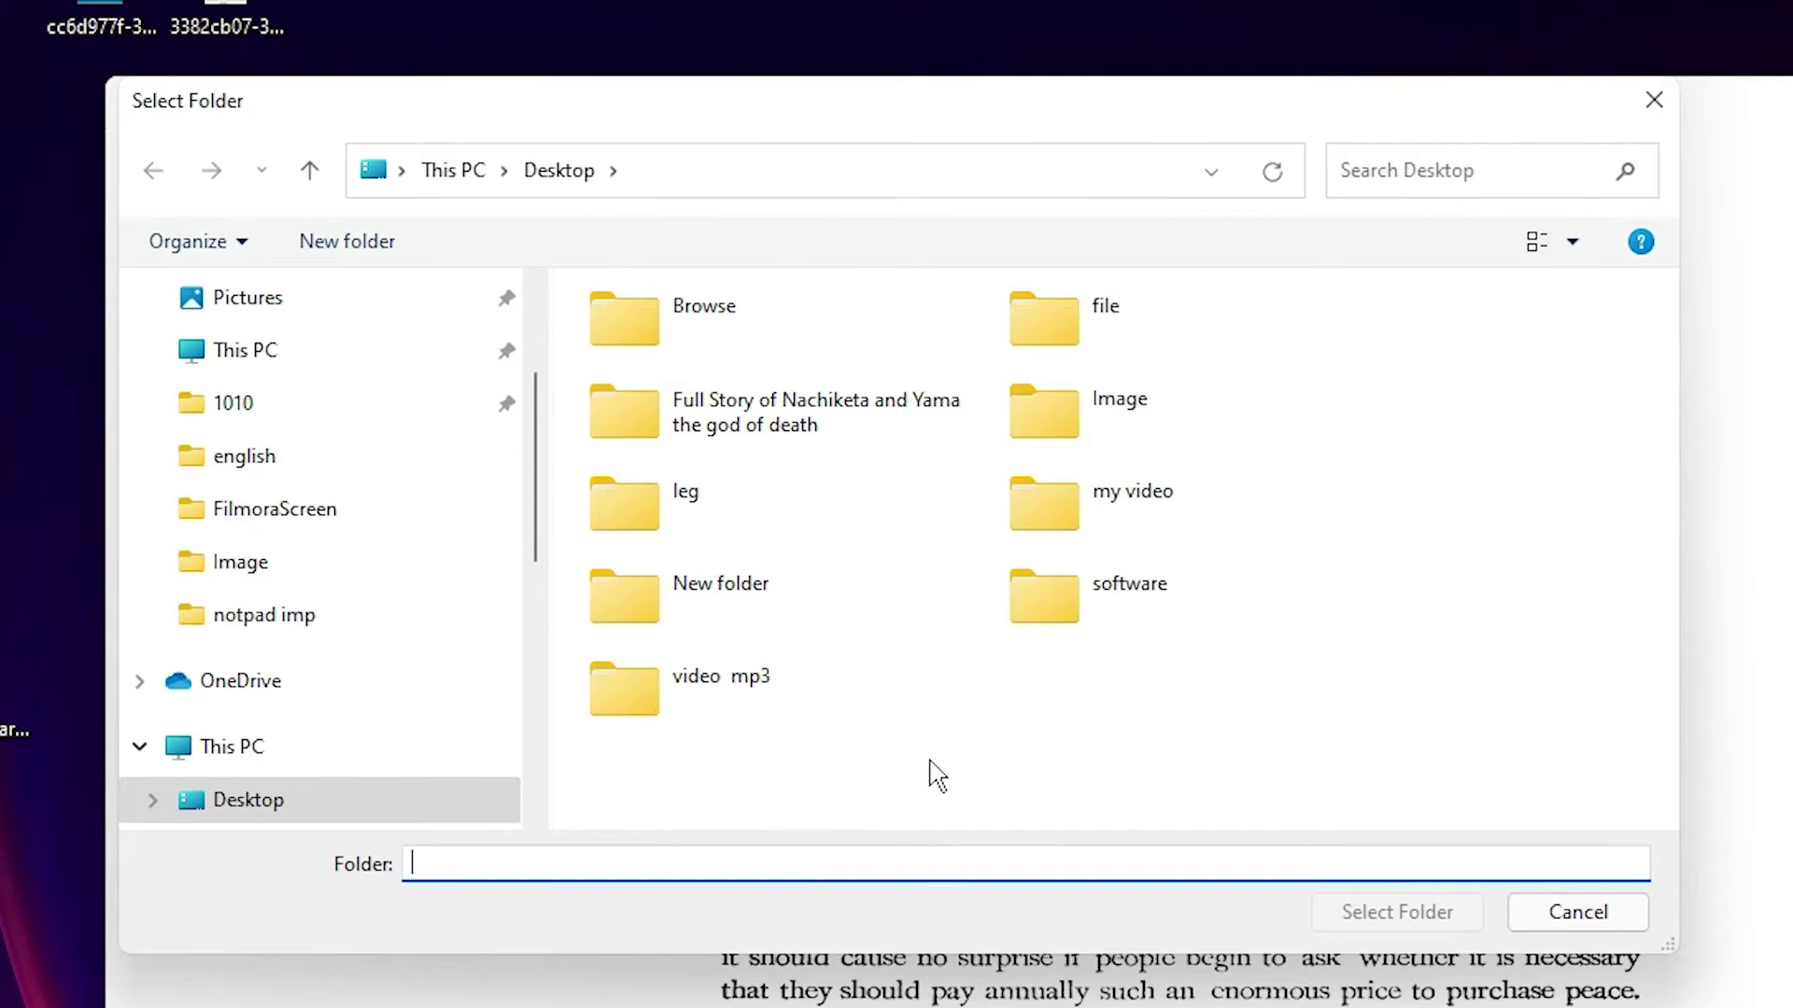
pyautogui.click(273, 806)
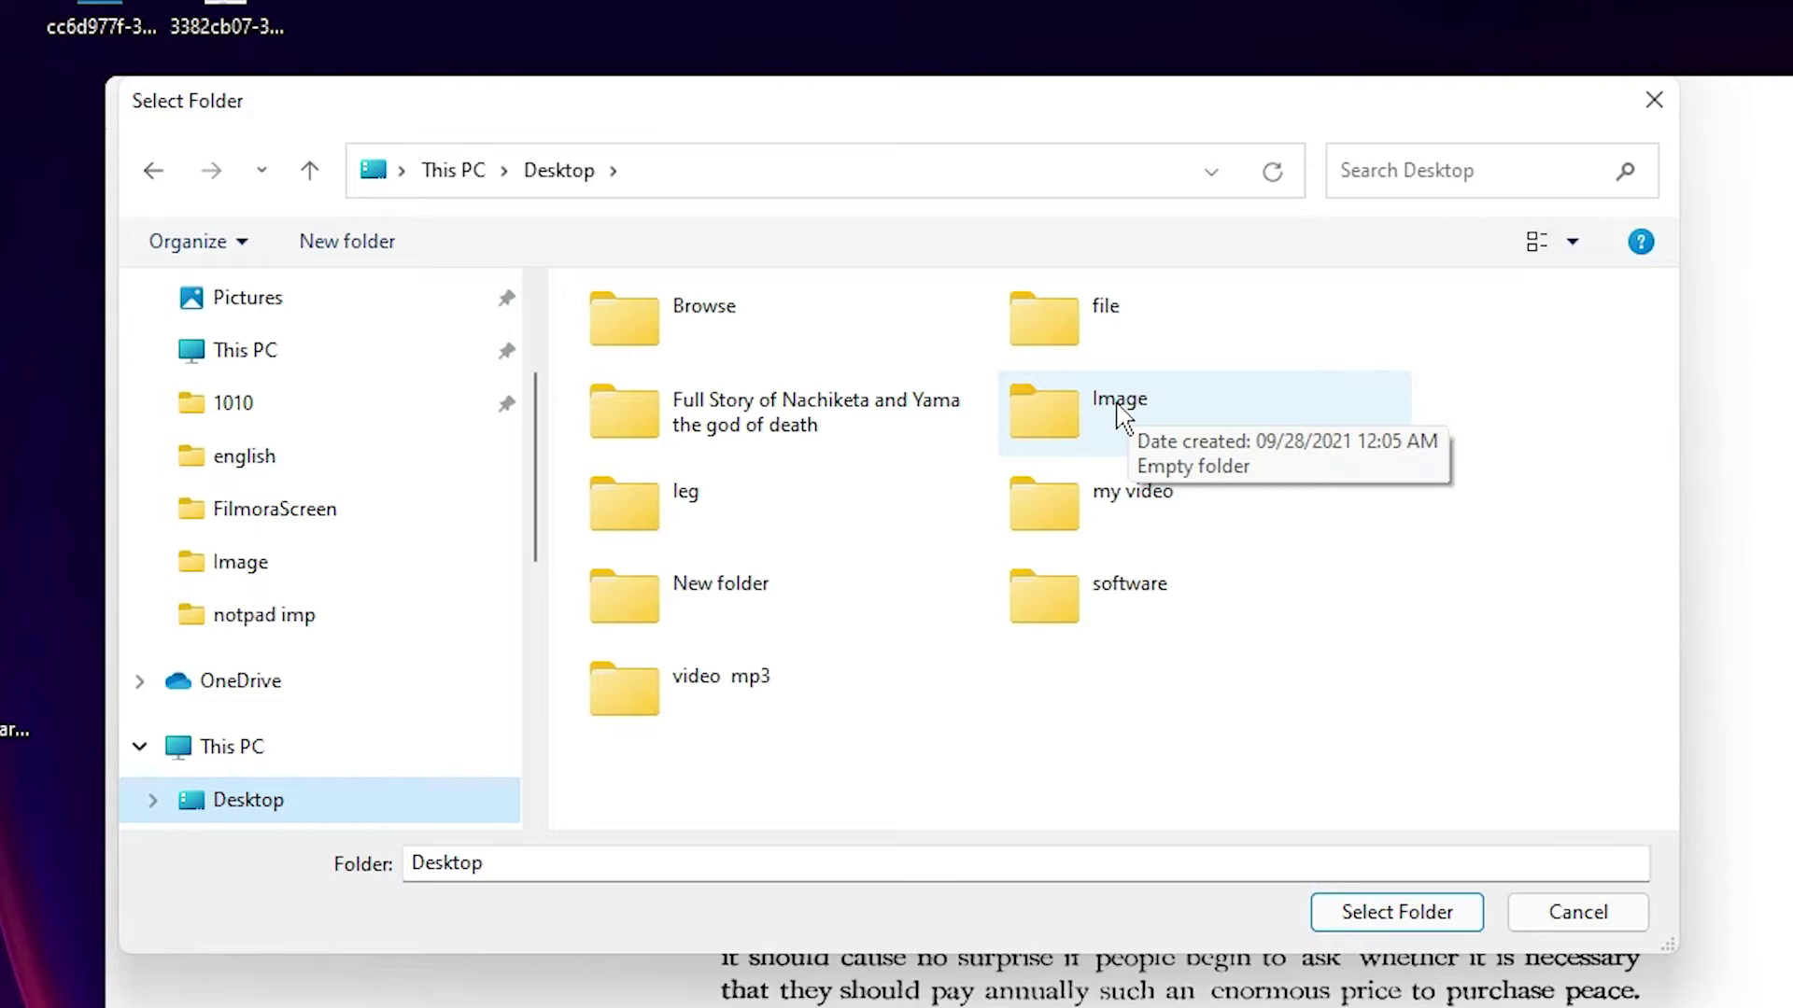
pyautogui.doubleClick(1121, 415)
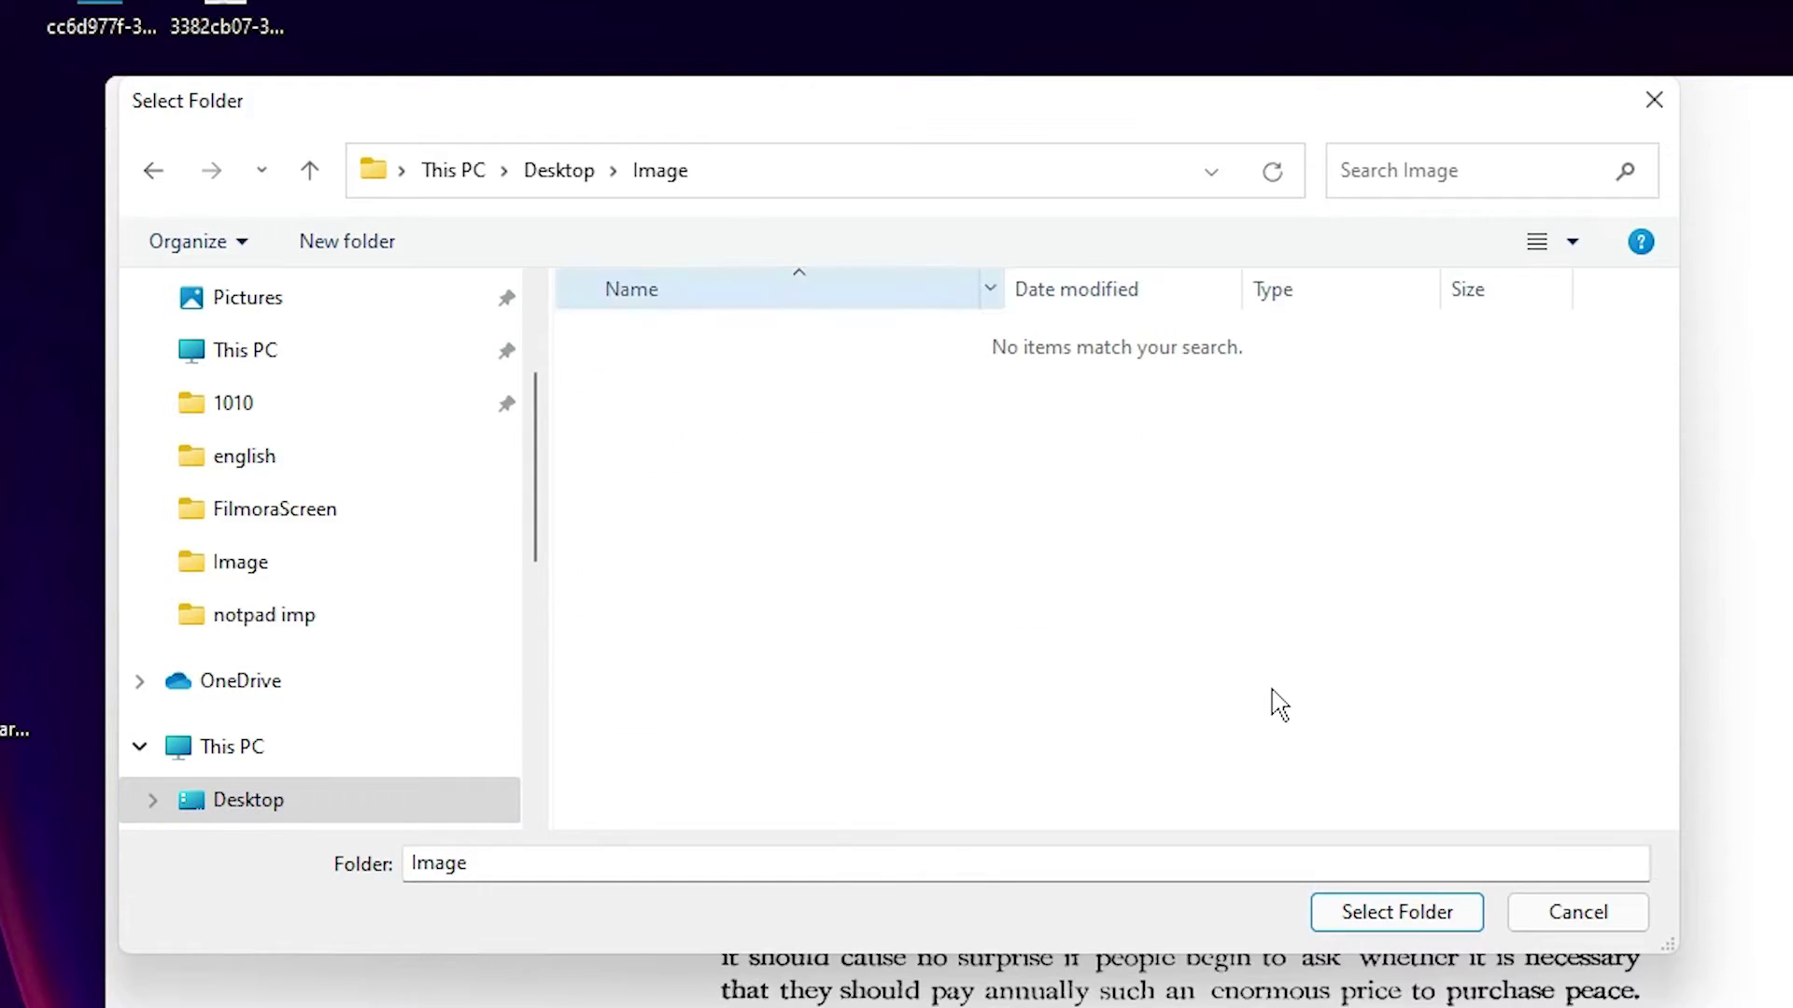
# - Confirm the Desktop Image folder as output and convert all 401 pages to JPG
pyautogui.click(1397, 912)
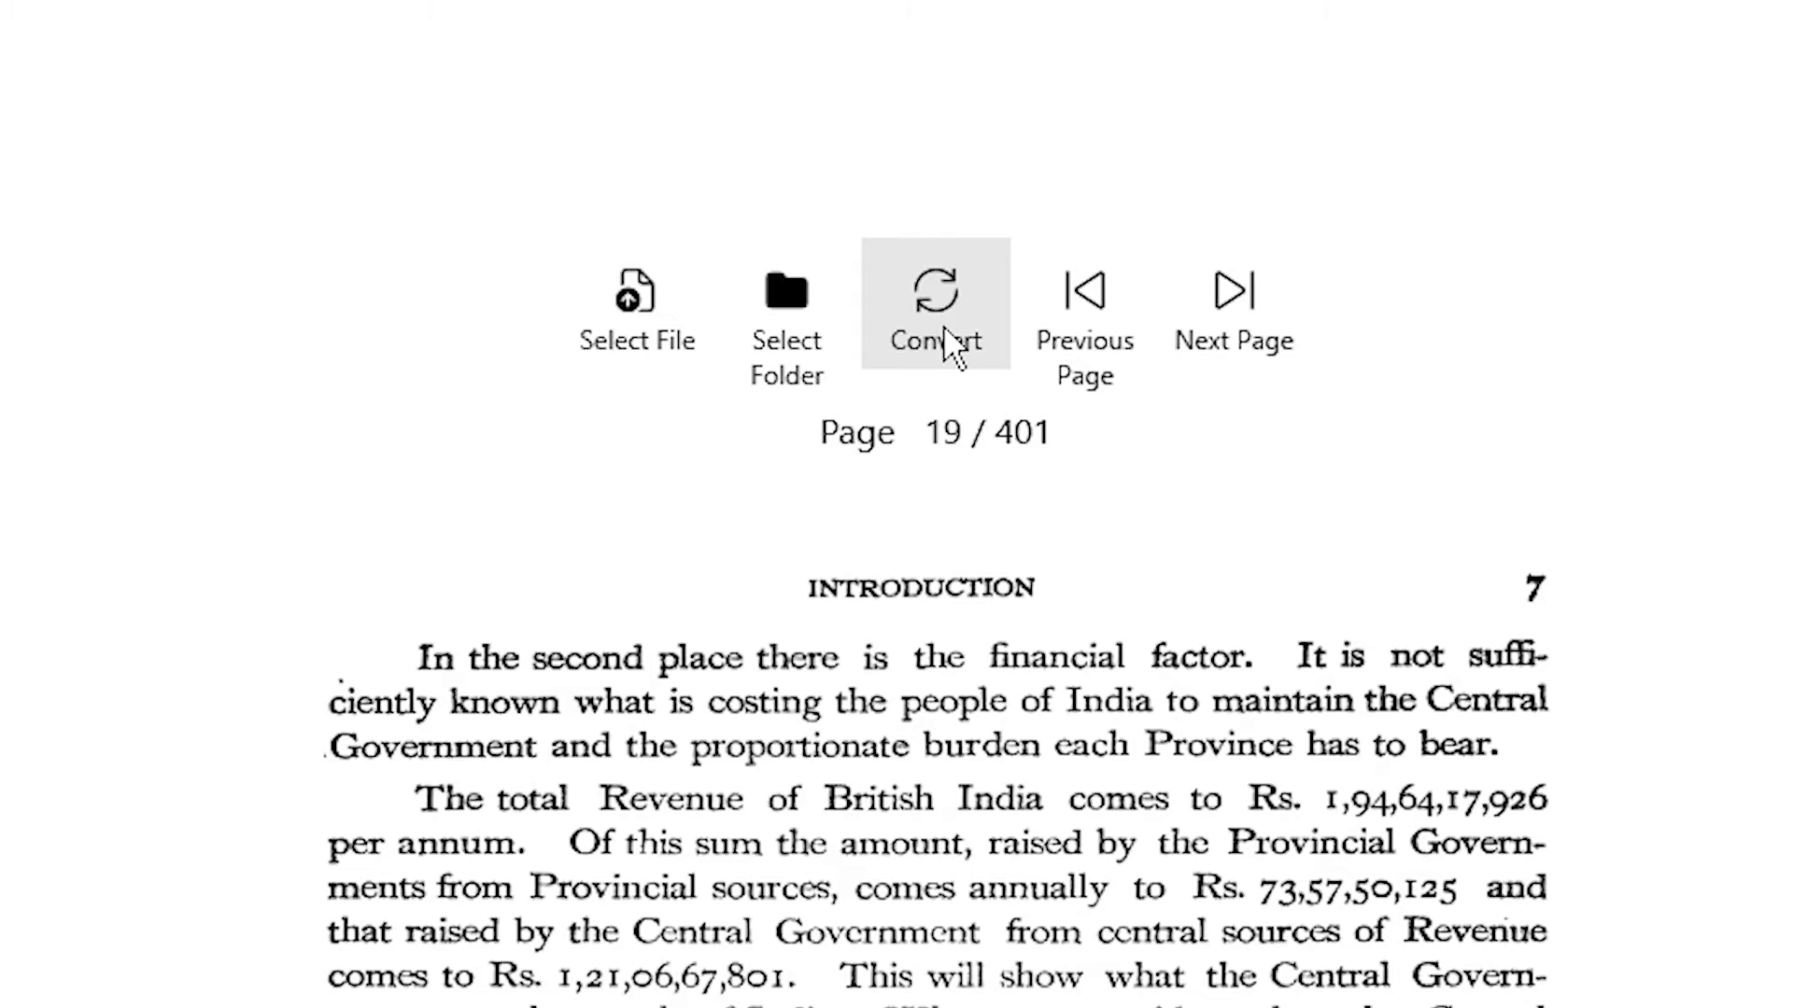
pyautogui.click(943, 326)
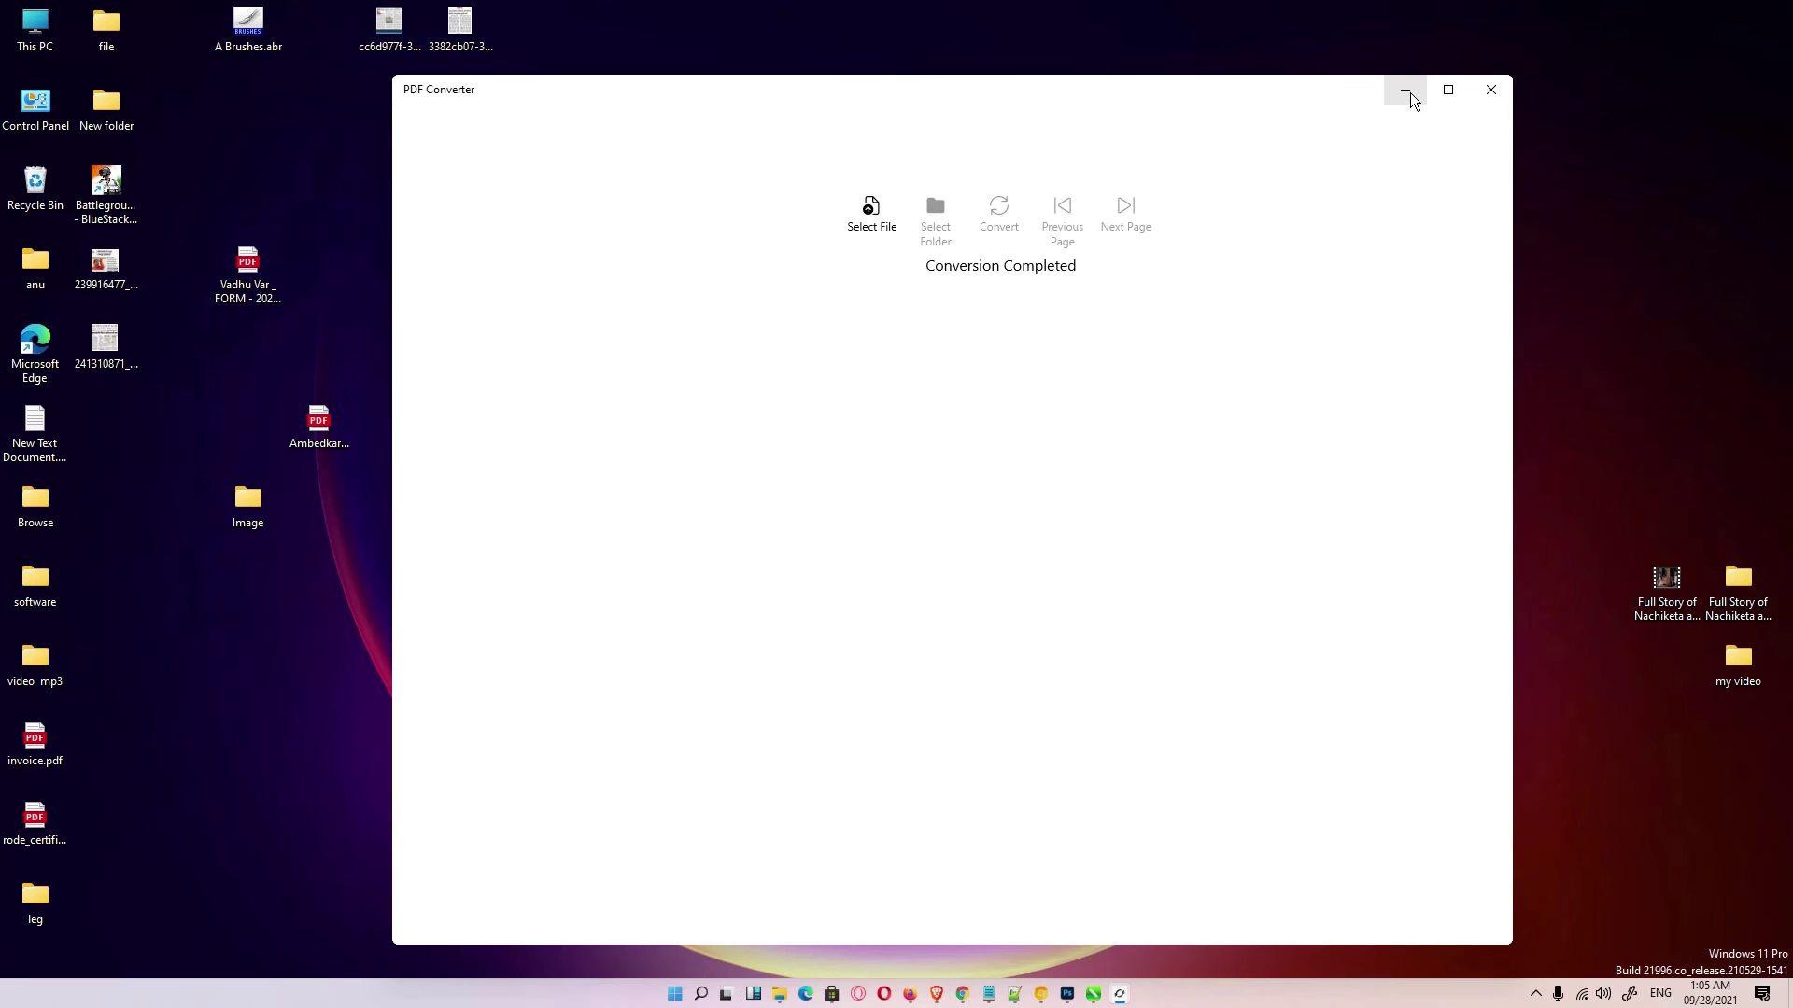
# - Close PDF Converter and open the Desktop Image folder to view the numbered JPGs
pyautogui.click(1415, 101)
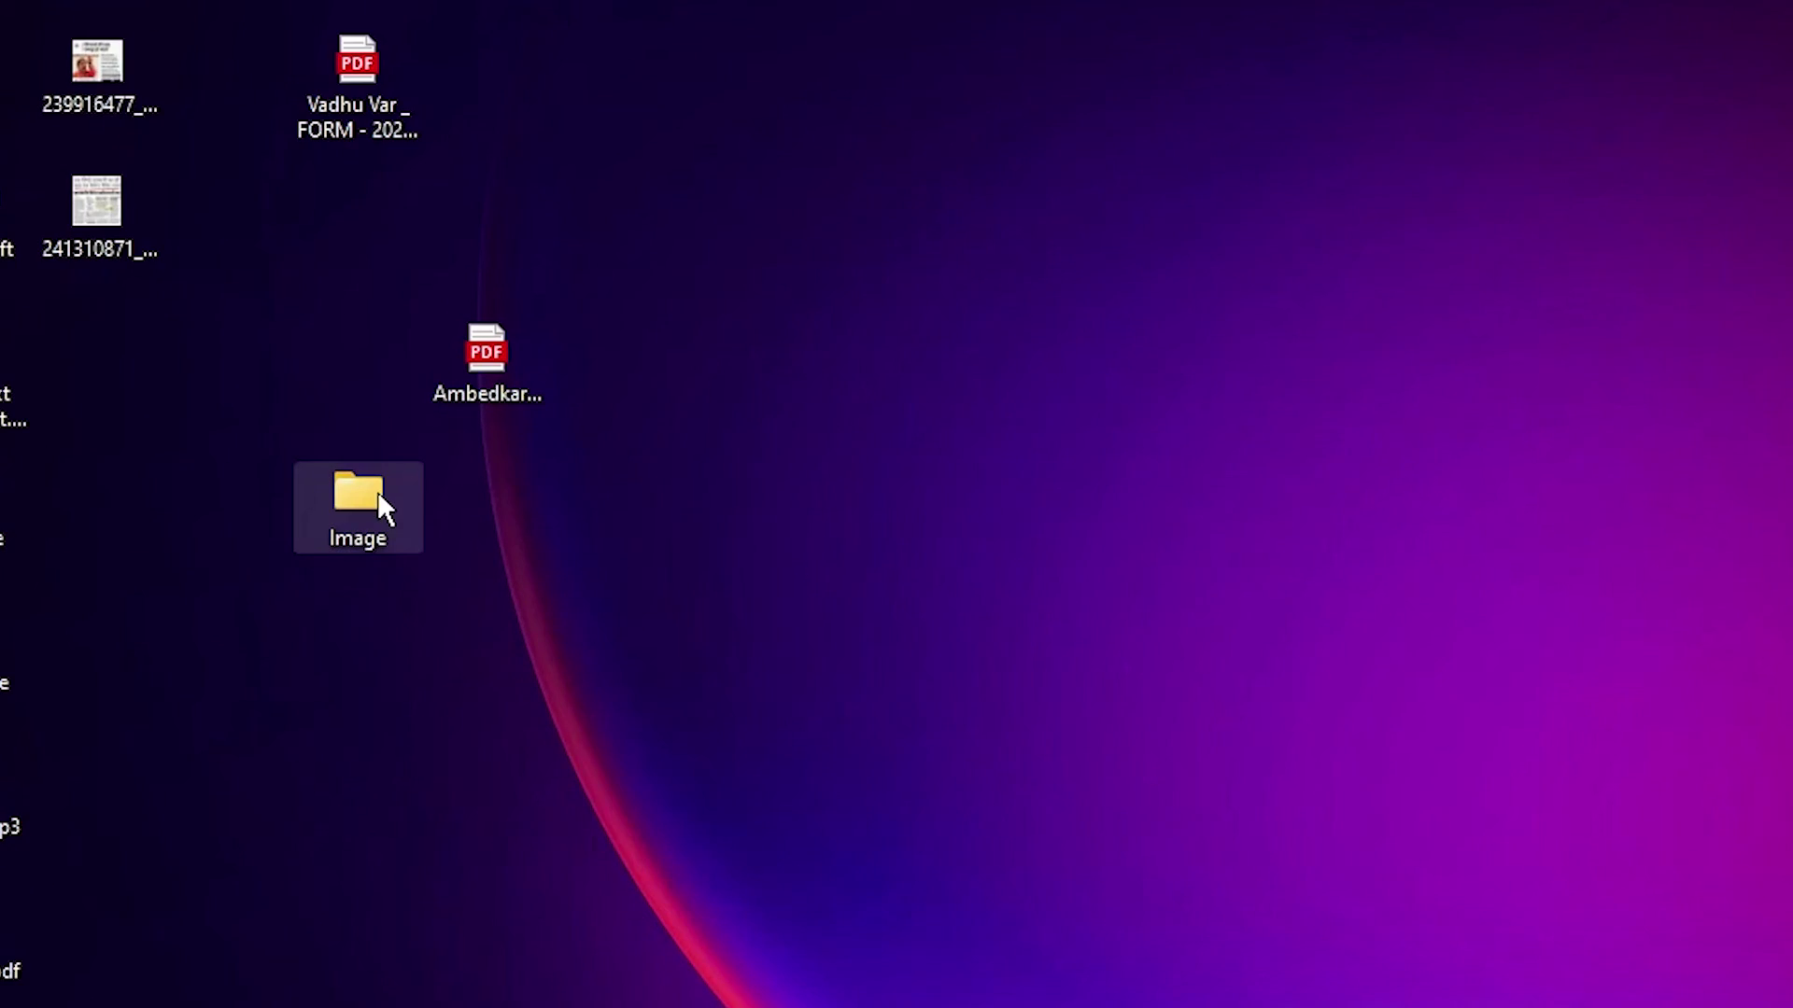
pyautogui.doubleClick(378, 492)
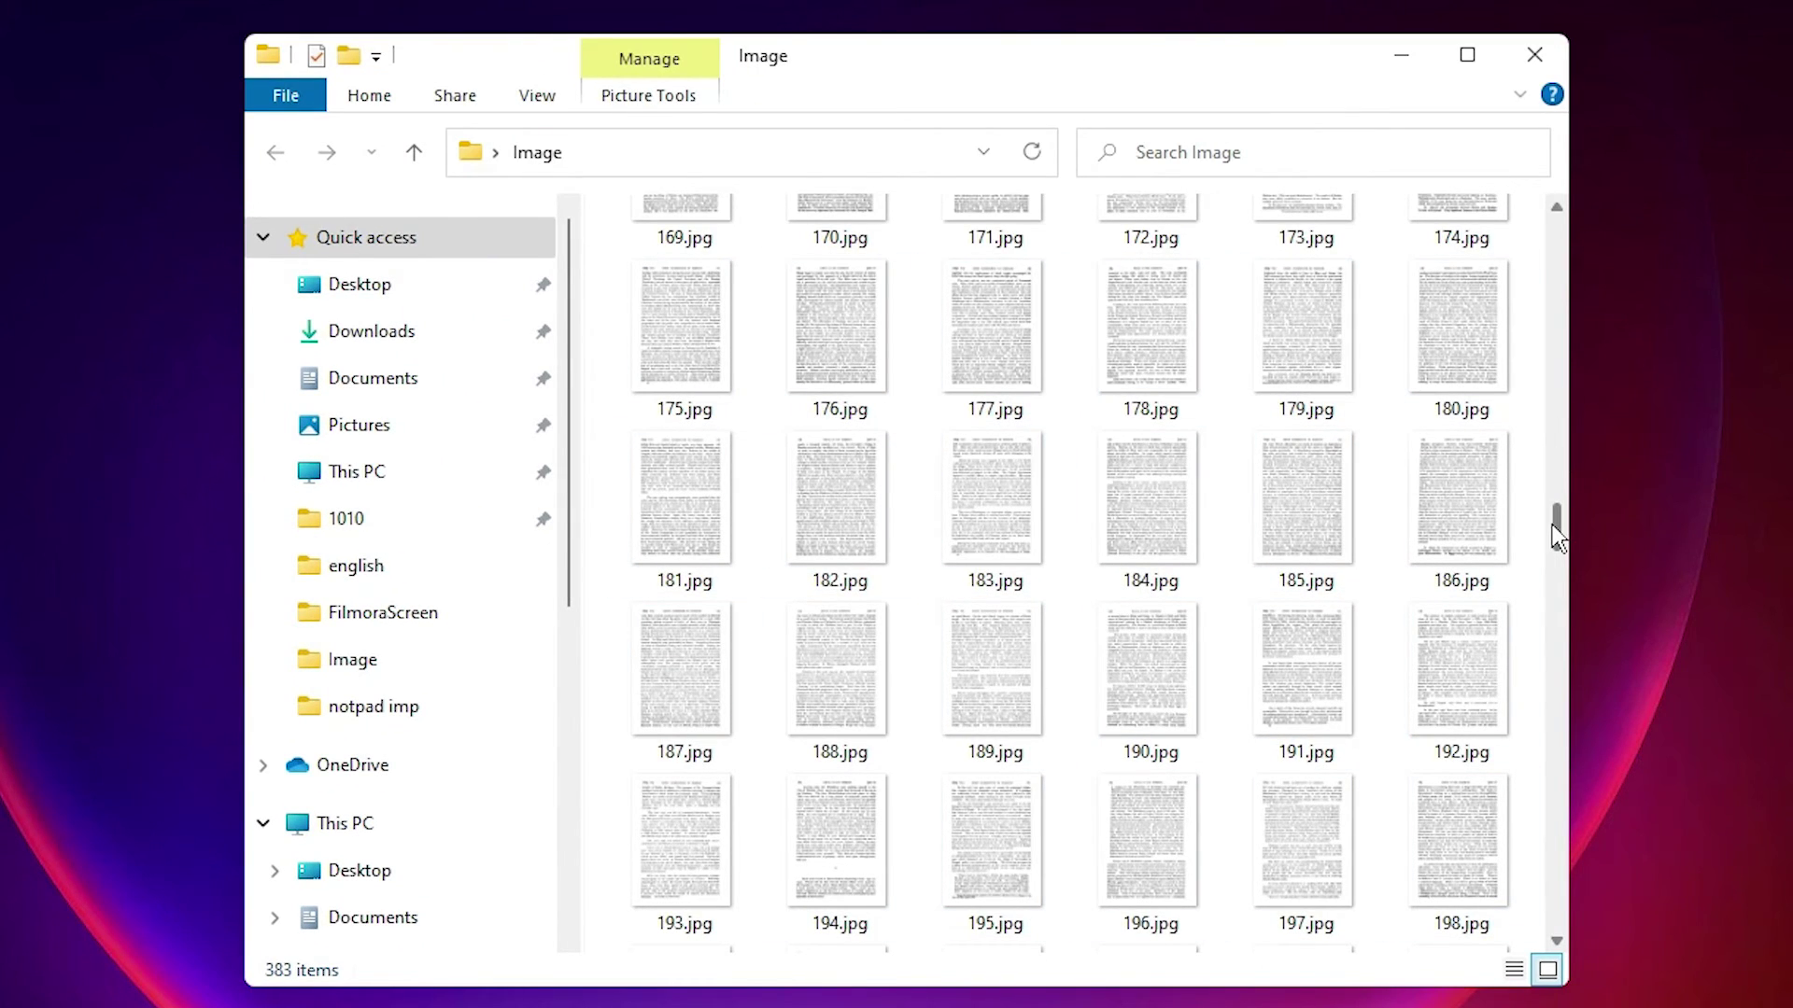
pyautogui.moveTo(1555, 532); pyautogui.dragTo(1559, 609)
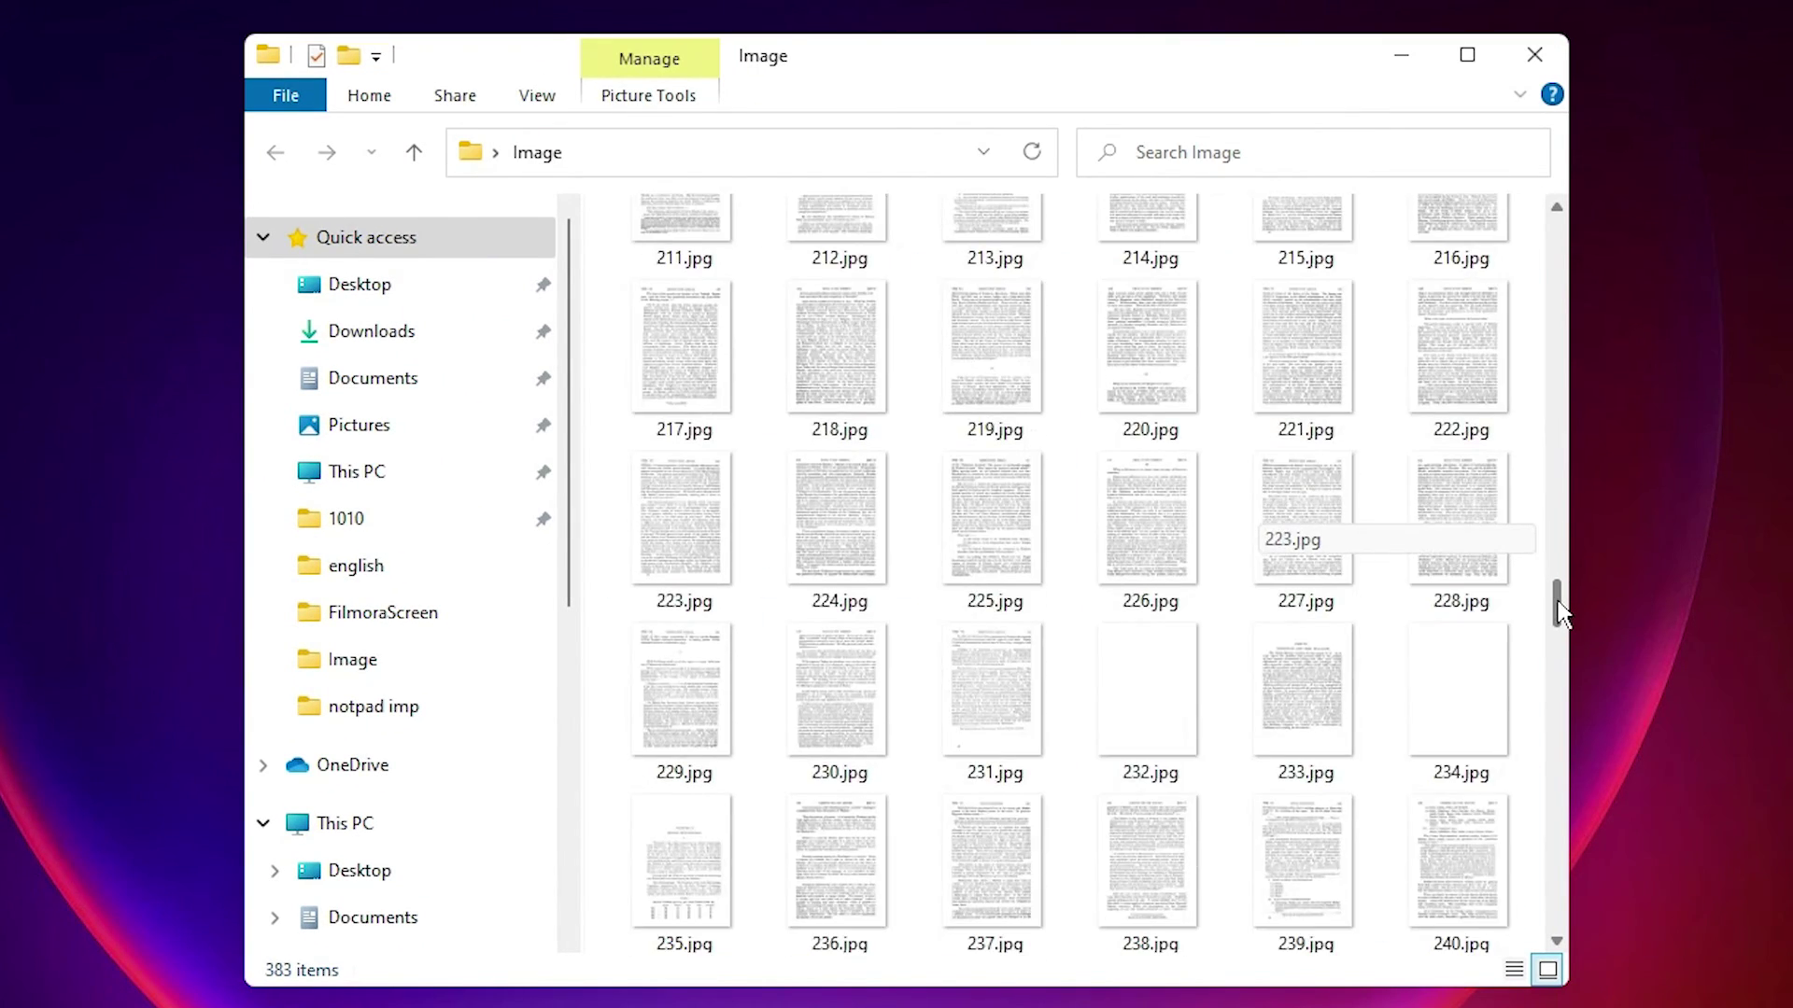